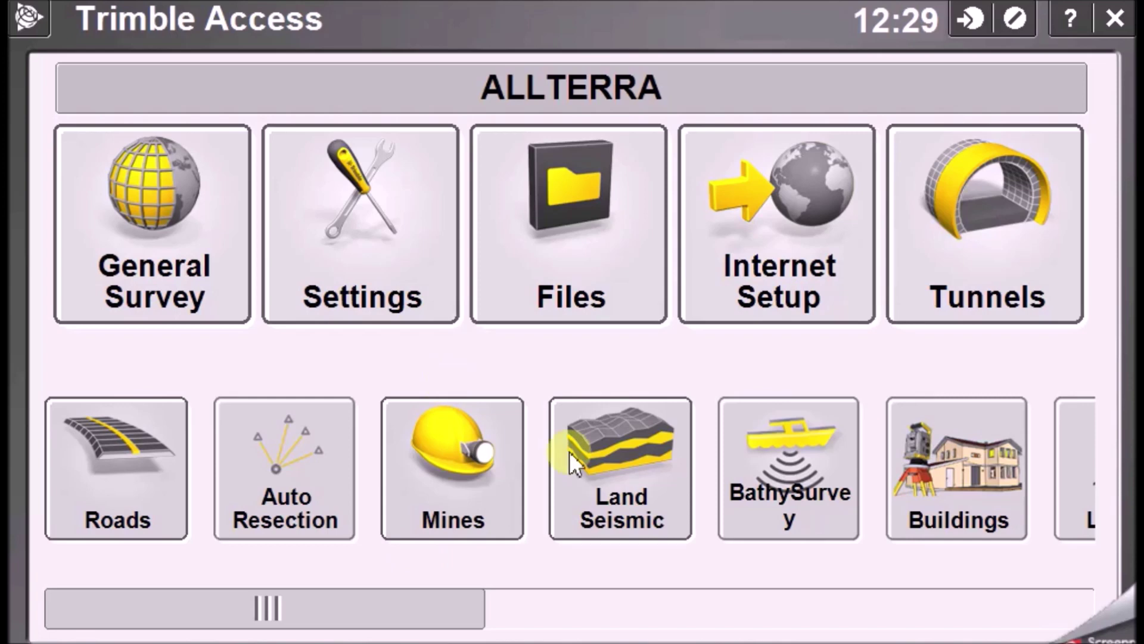
# - Go to Settings and bring up the Survey Styles list (QCORS, RTK, STATIC, SX10, ...)
pyautogui.click(366, 218)
pyautogui.click(117, 363)
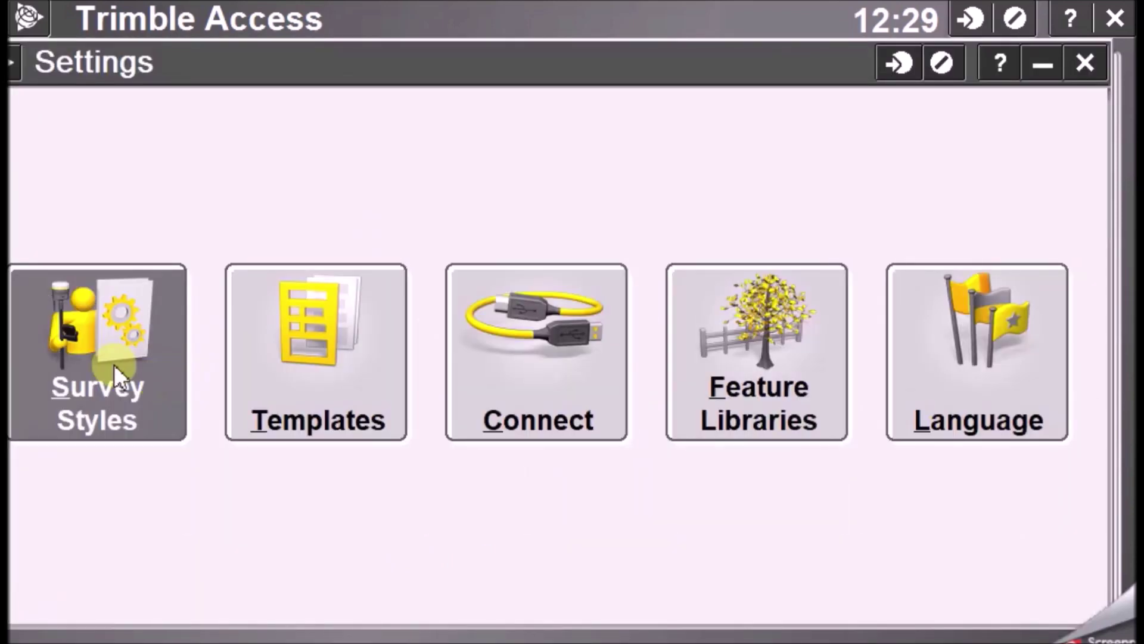
pyautogui.moveTo(206, 53); pyautogui.dragTo(230, 17)
pyautogui.click(122, 352)
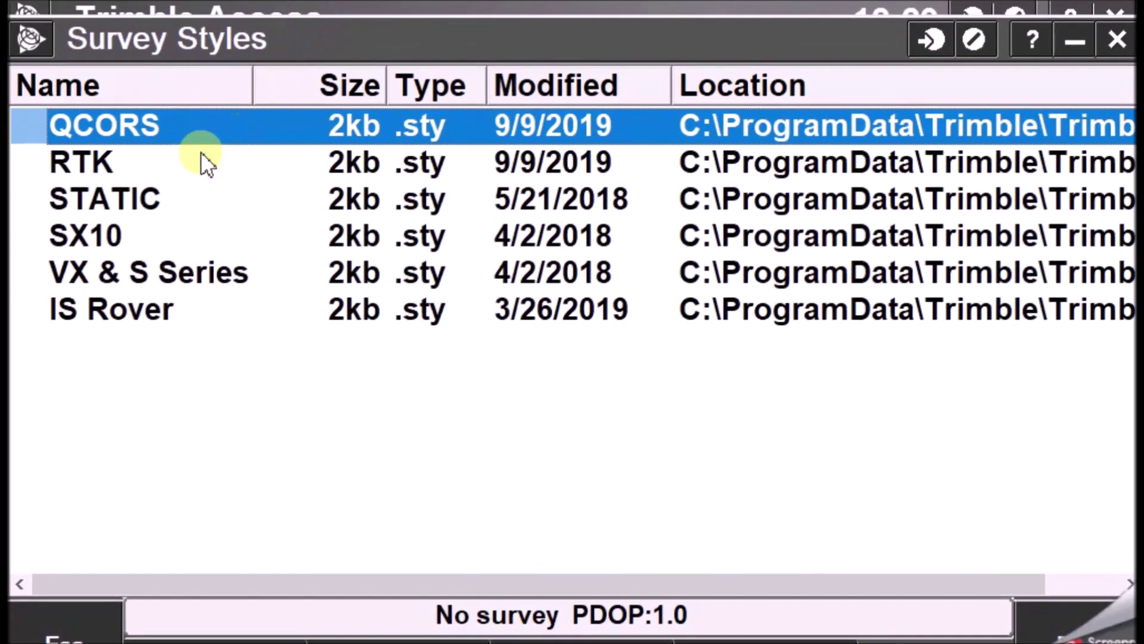
# - Edit the RTK style and view its Echo sounder settings (NMEA SDDBT, COM1, 9600 baud)
pyautogui.doubleClick(98, 163)
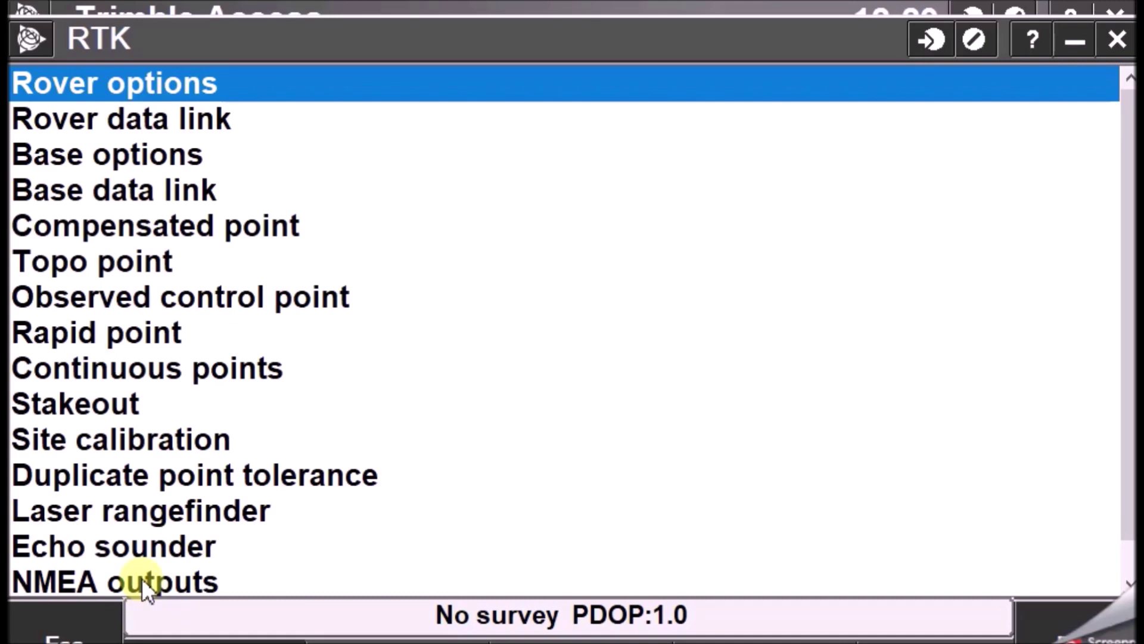
pyautogui.click(150, 549)
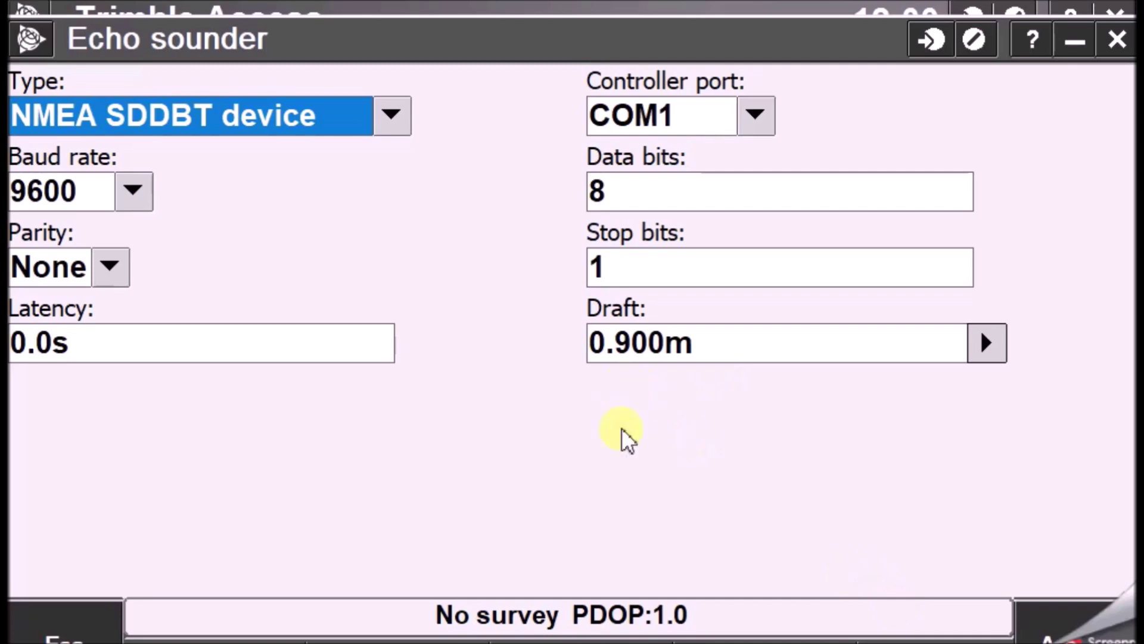
pyautogui.click(401, 124)
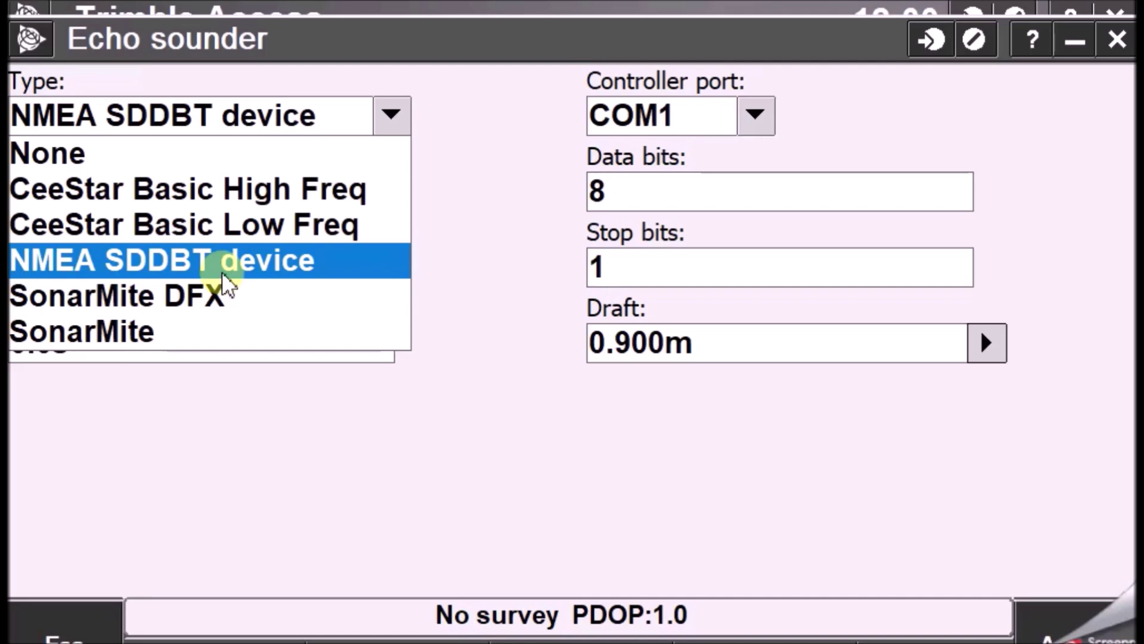
pyautogui.click(217, 274)
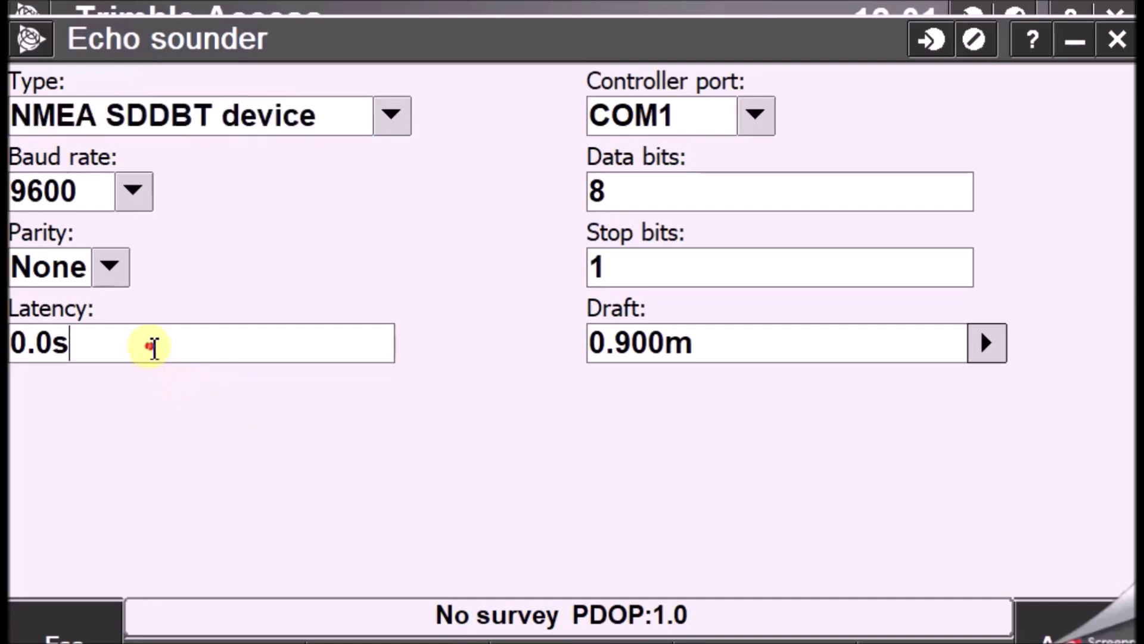
# - Change the echo sounder latency to 1 s and store the RTK survey style
pyautogui.doubleClick(153, 347)
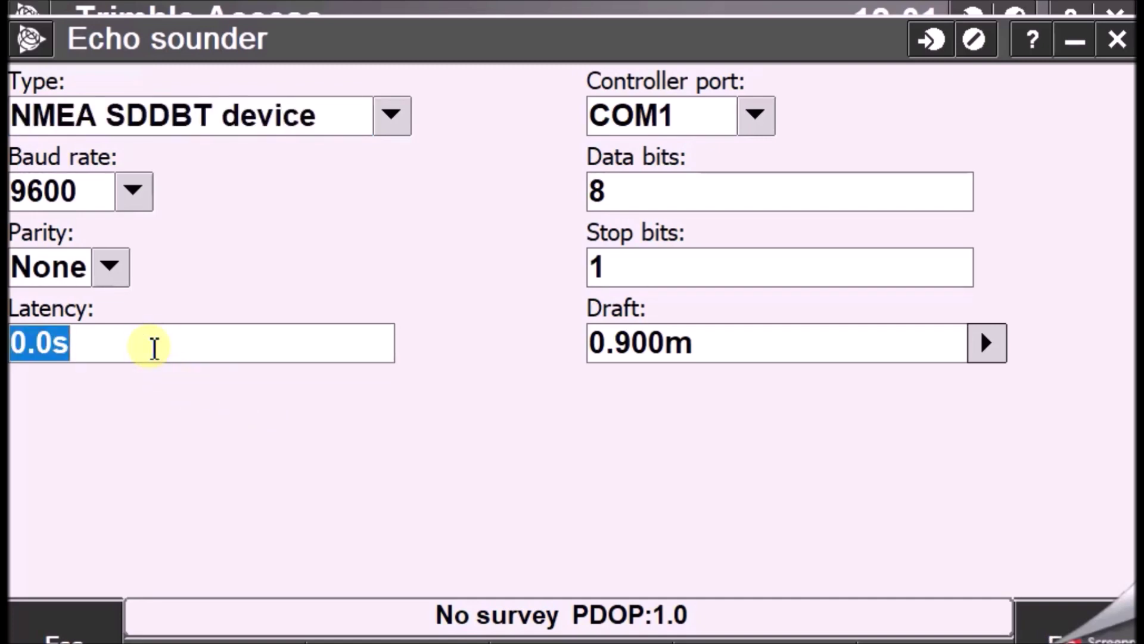
pyautogui.write('1')
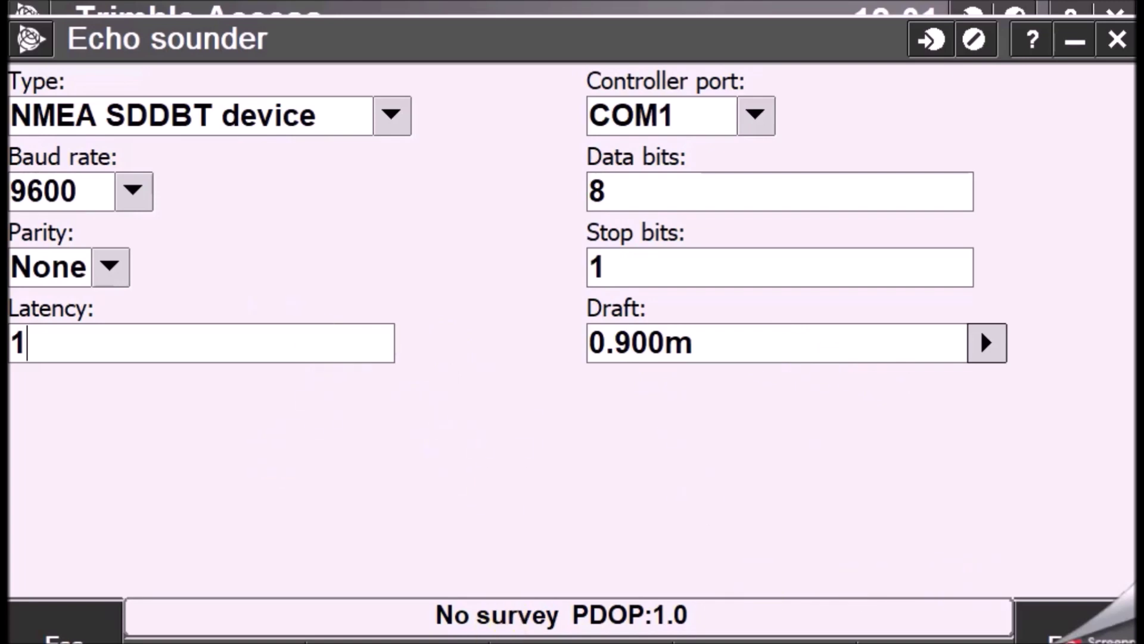
pyautogui.press('Tab')
pyautogui.press('Return')
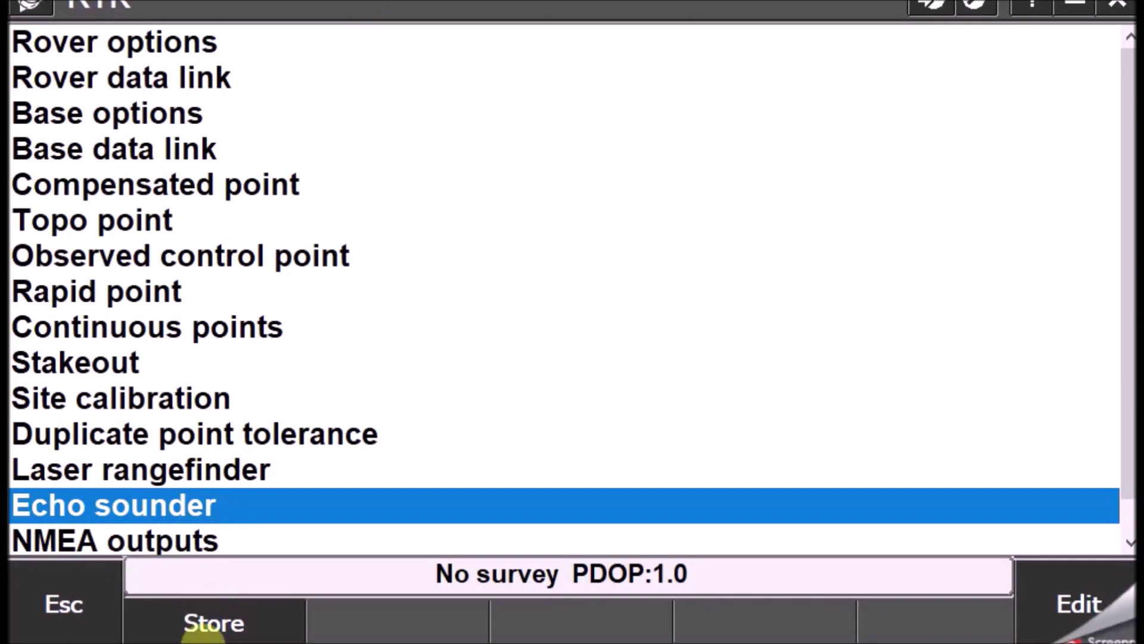
pyautogui.click(216, 638)
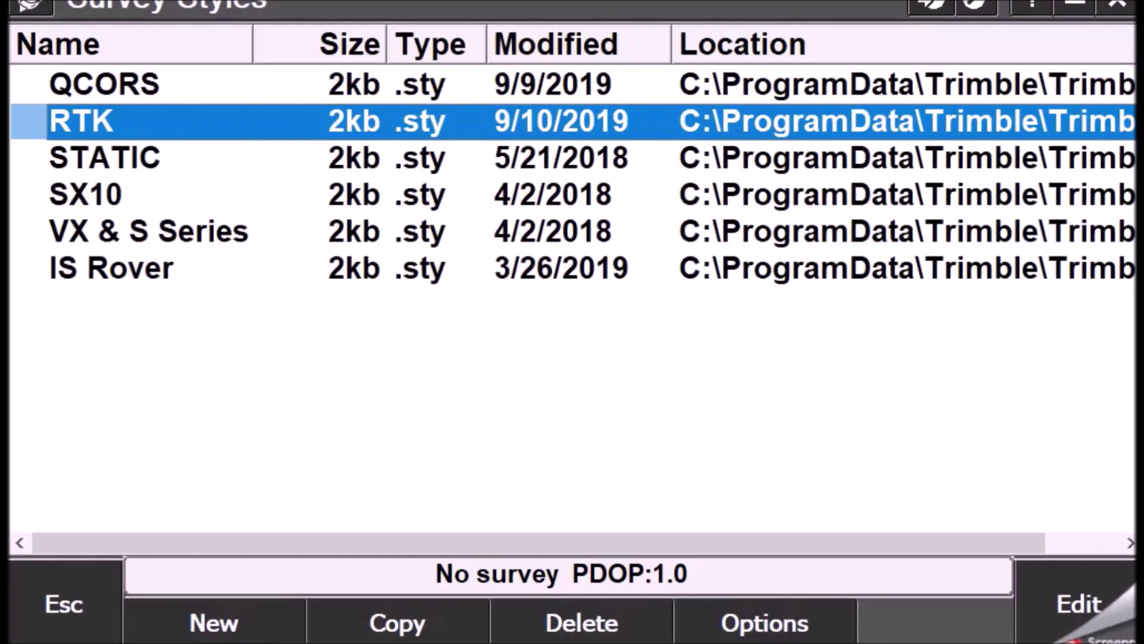
# - Leave Settings for the main menu and enter General Survey
pyautogui.click(66, 604)
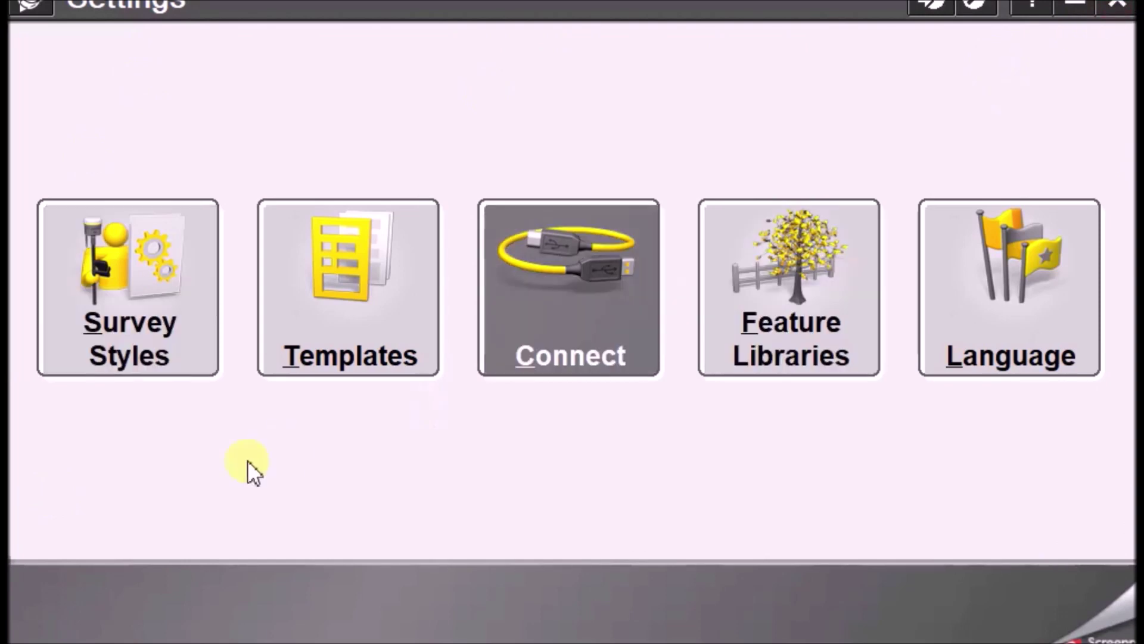
pyautogui.press('Return')
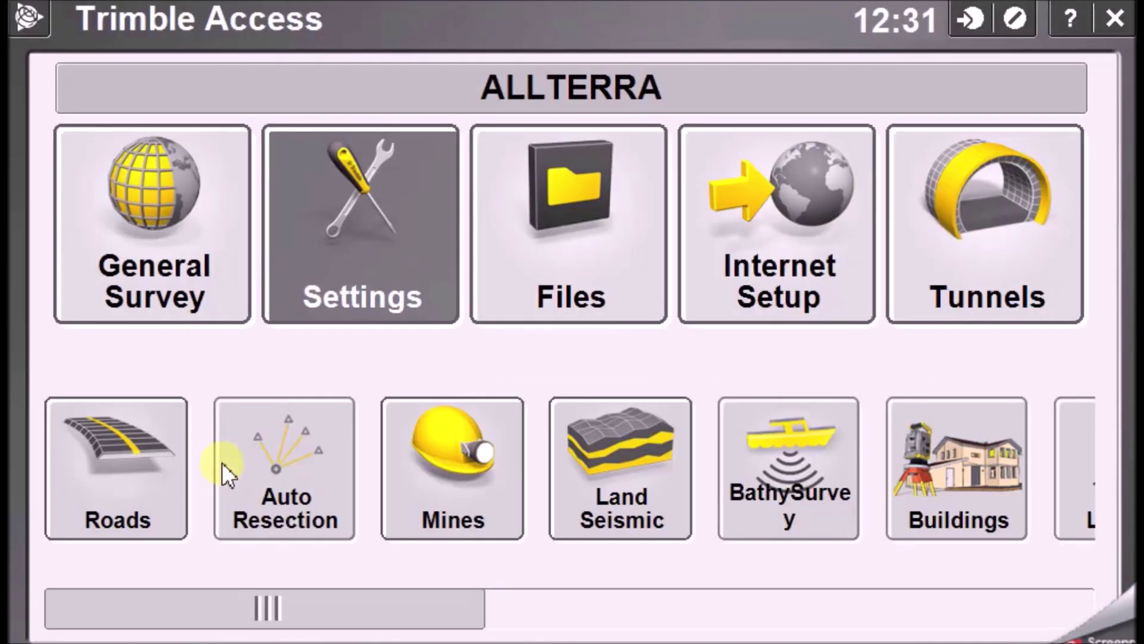
pyautogui.click(208, 255)
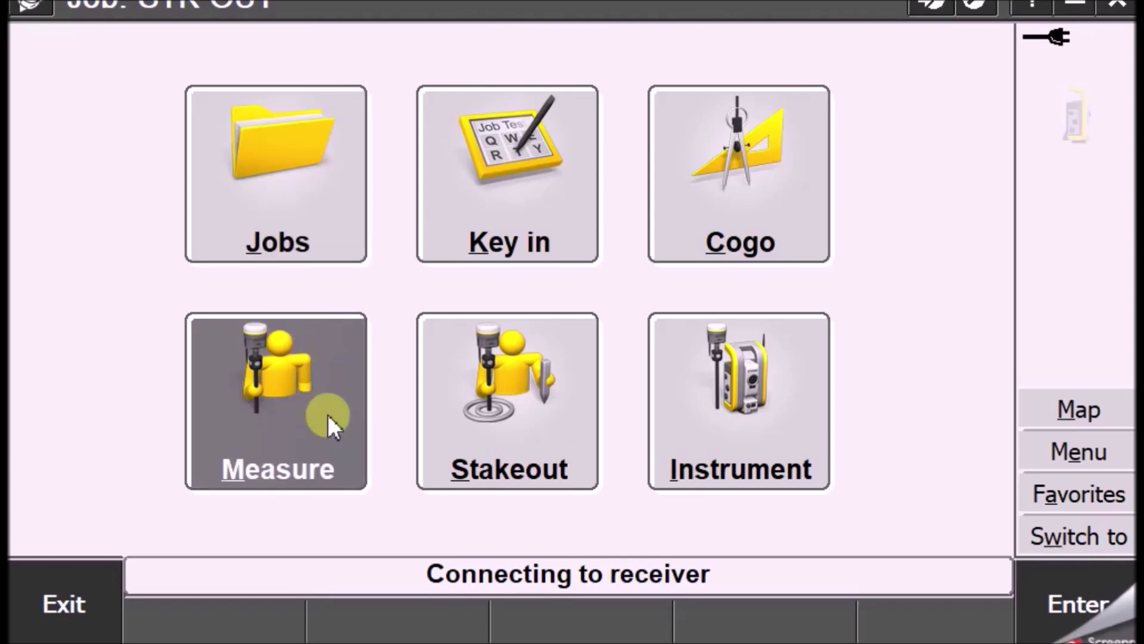
# - Start a Continuous topo measurement with the RTK style and dismiss the echo sounder error
pyautogui.click(328, 414)
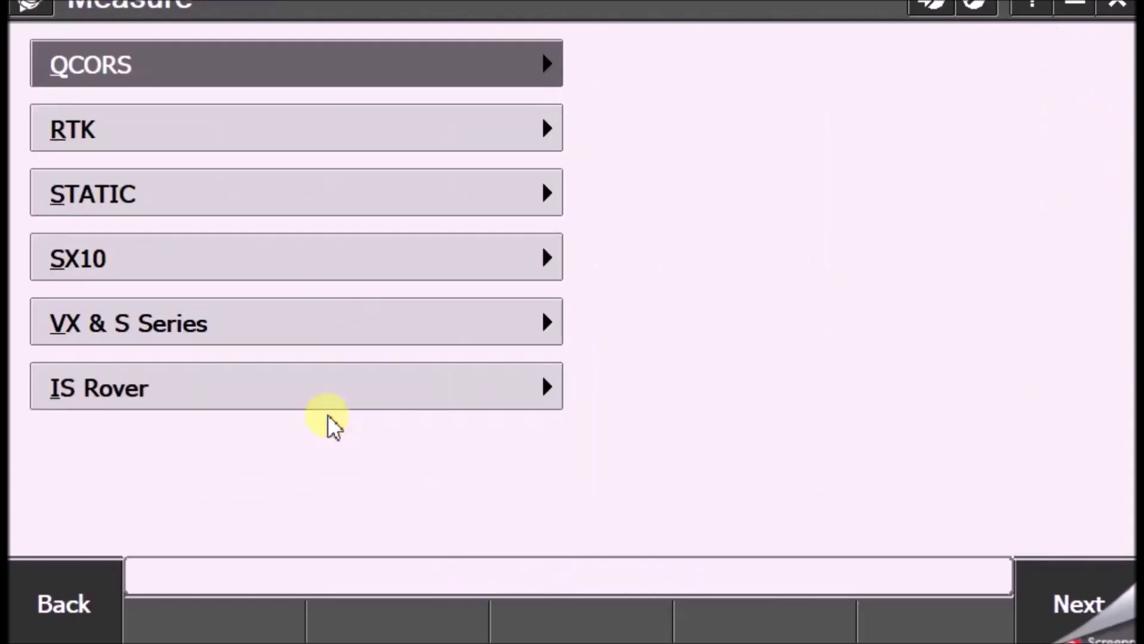
pyautogui.click(277, 130)
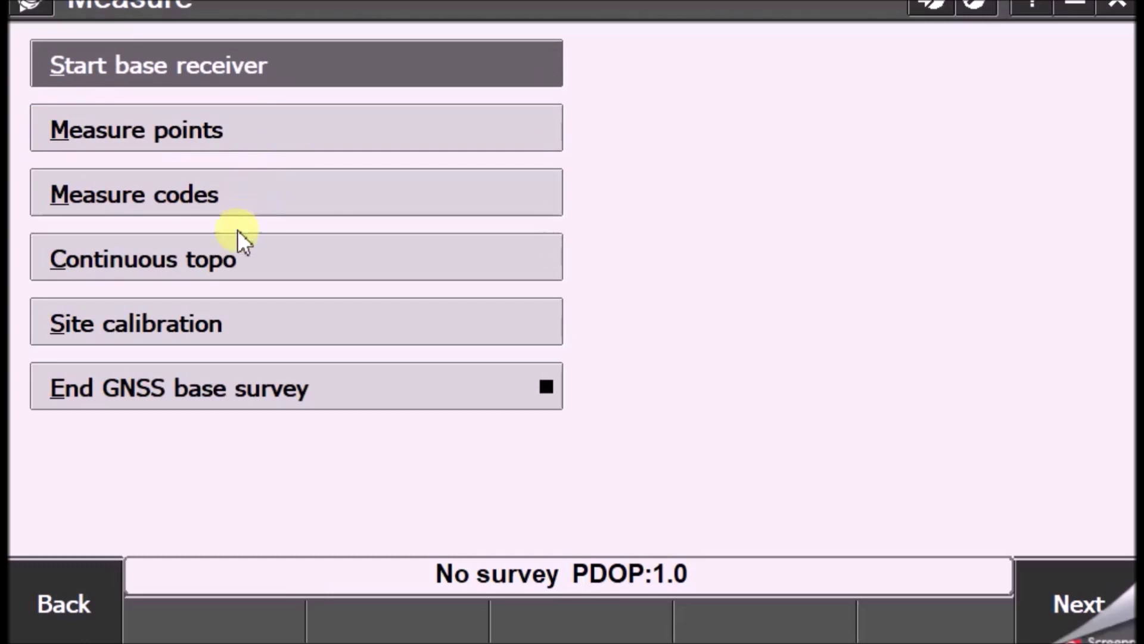
pyautogui.click(234, 263)
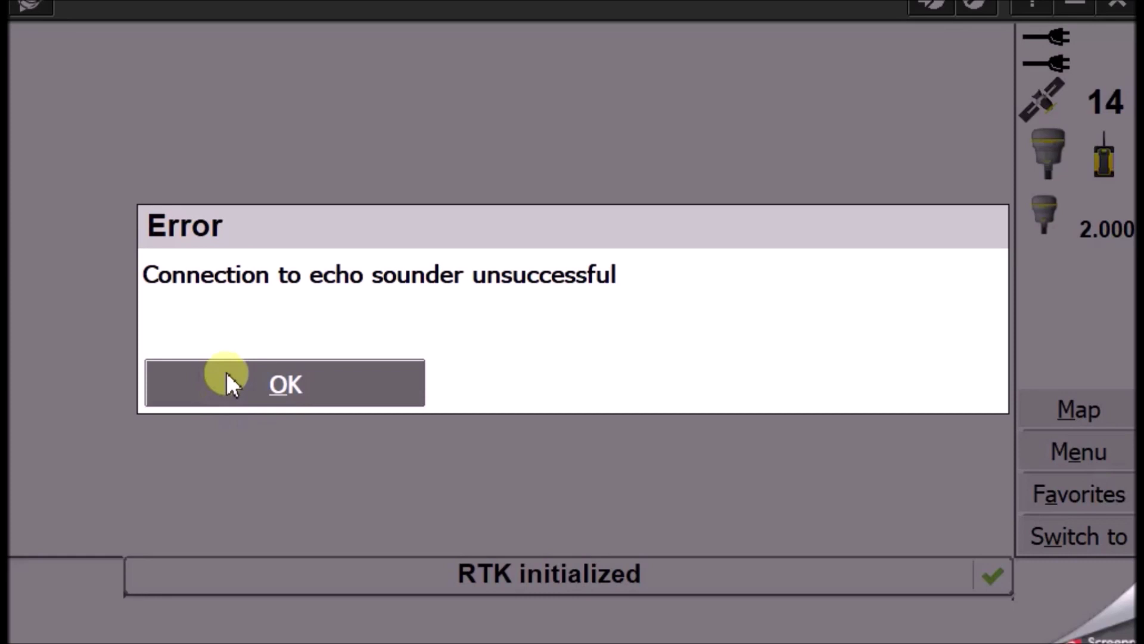
pyautogui.click(274, 382)
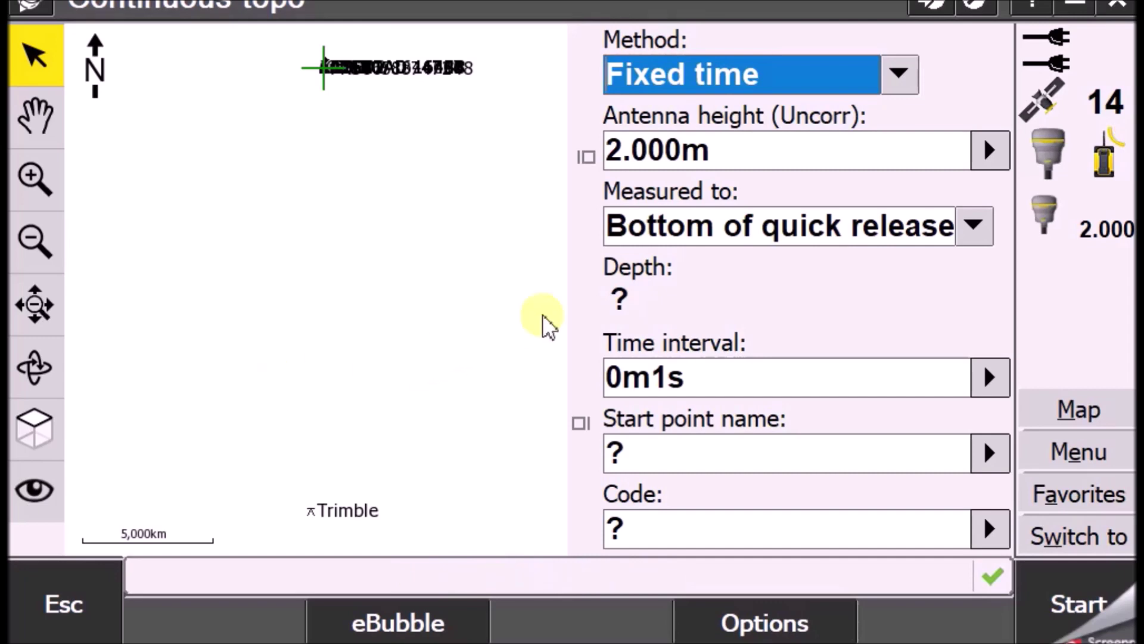
# - Dismiss the error and set the start point name to 100
pyautogui.click(622, 296)
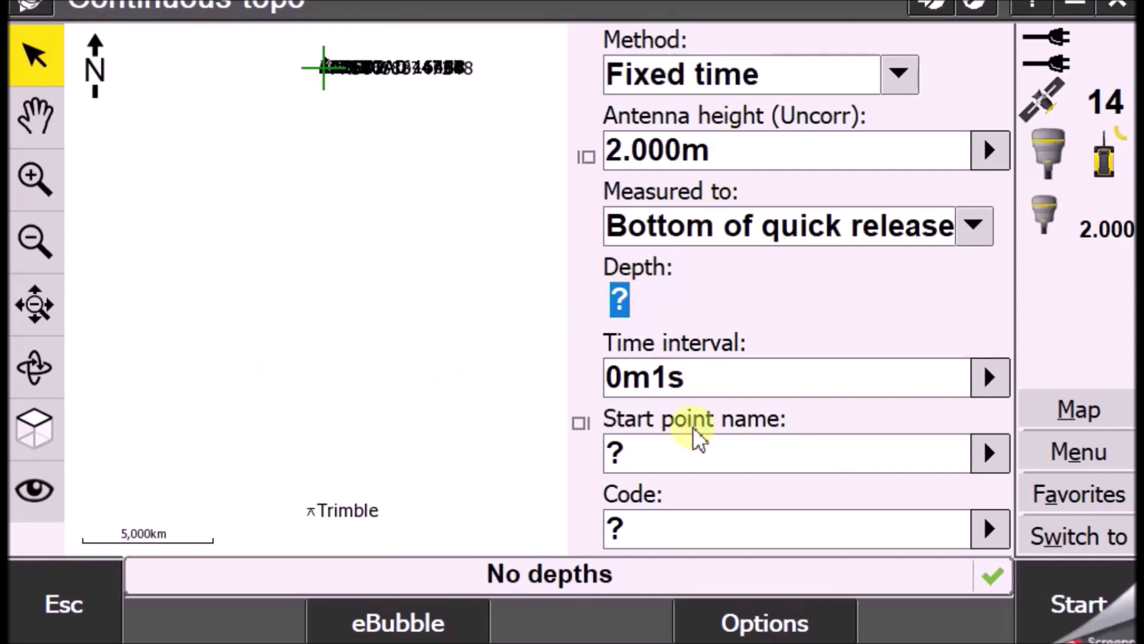
pyautogui.click(693, 447)
pyautogui.press('BackSpace')
pyautogui.write('100')
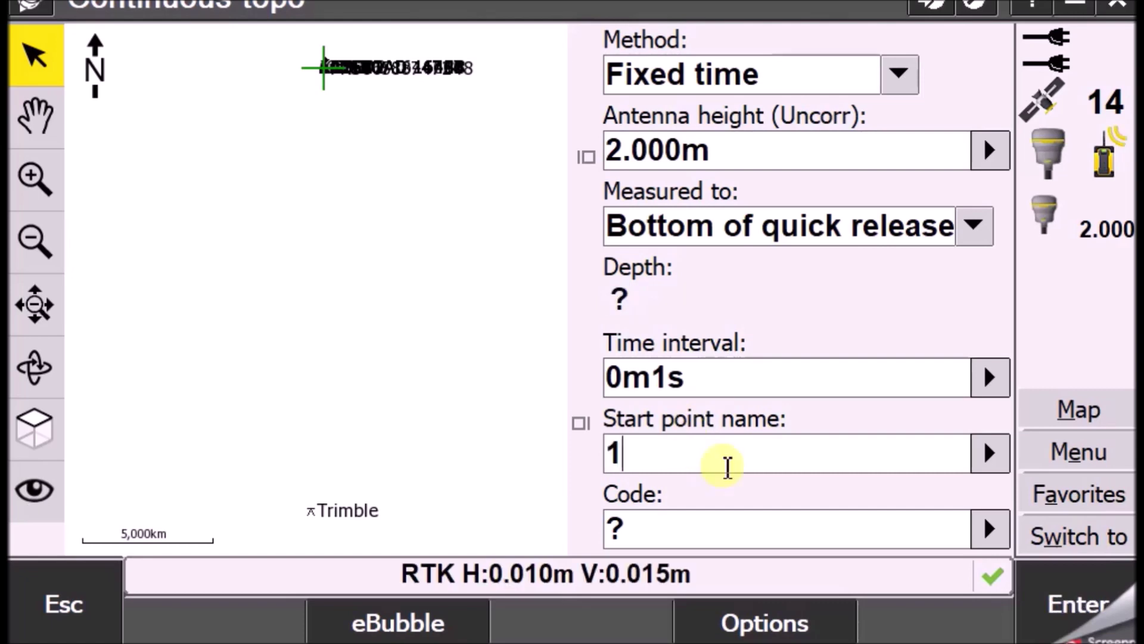
# - Assign the FL (FlowLline) feature code from the code list
pyautogui.click(685, 524)
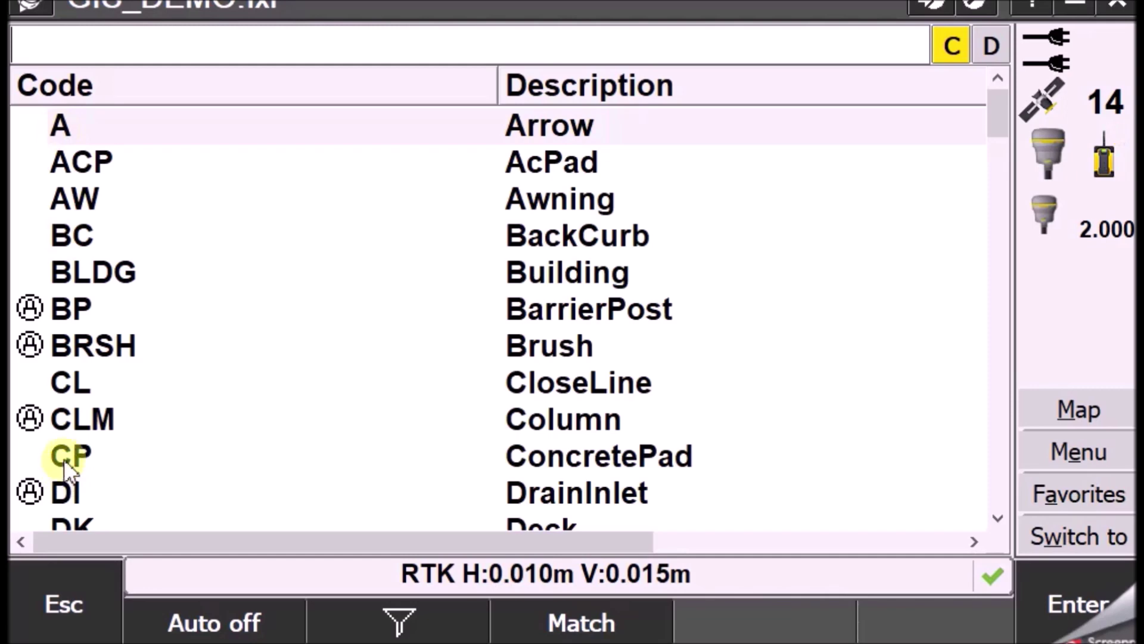
pyautogui.scroll(-5, 67, 449)
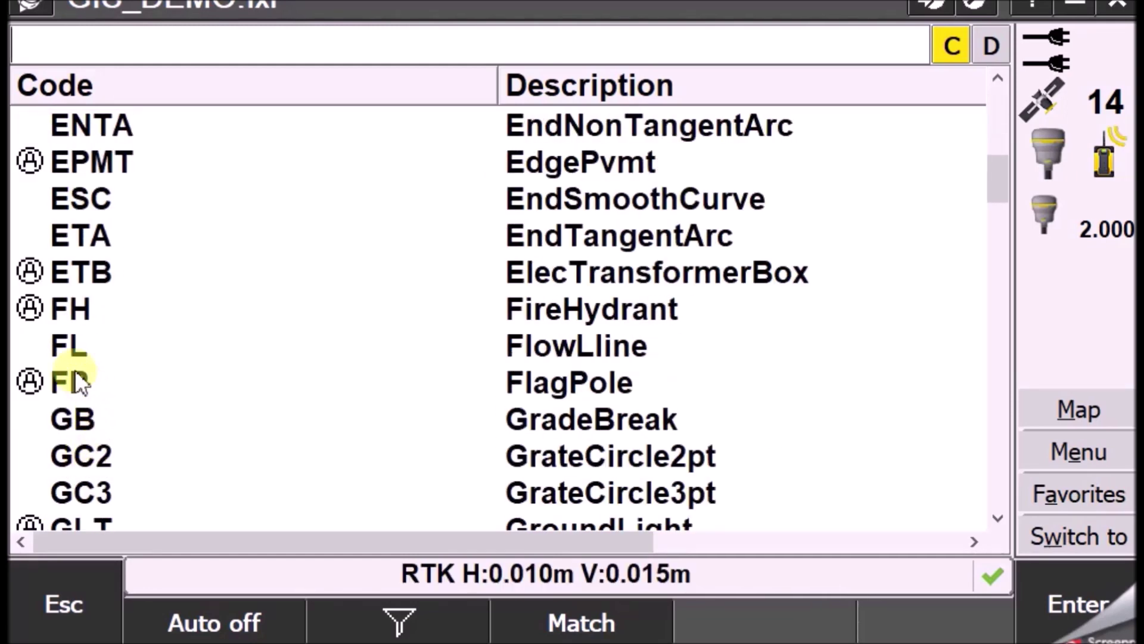
pyautogui.click(72, 346)
pyautogui.click(1078, 603)
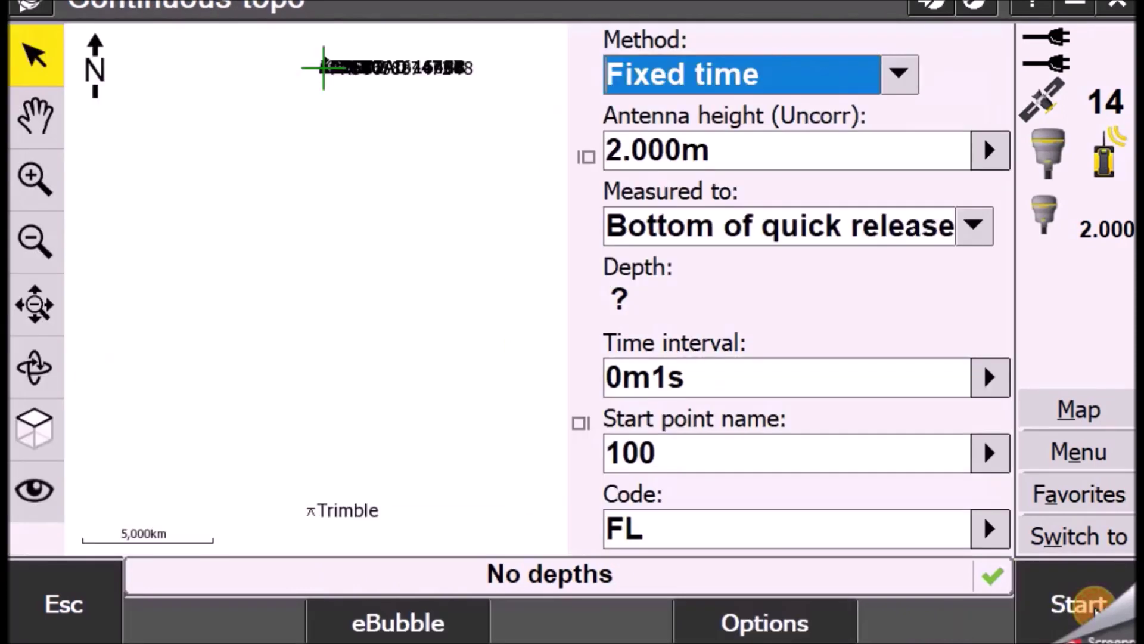
# - Replace the 0m1s time interval with 3 seconds
pyautogui.click(780, 390)
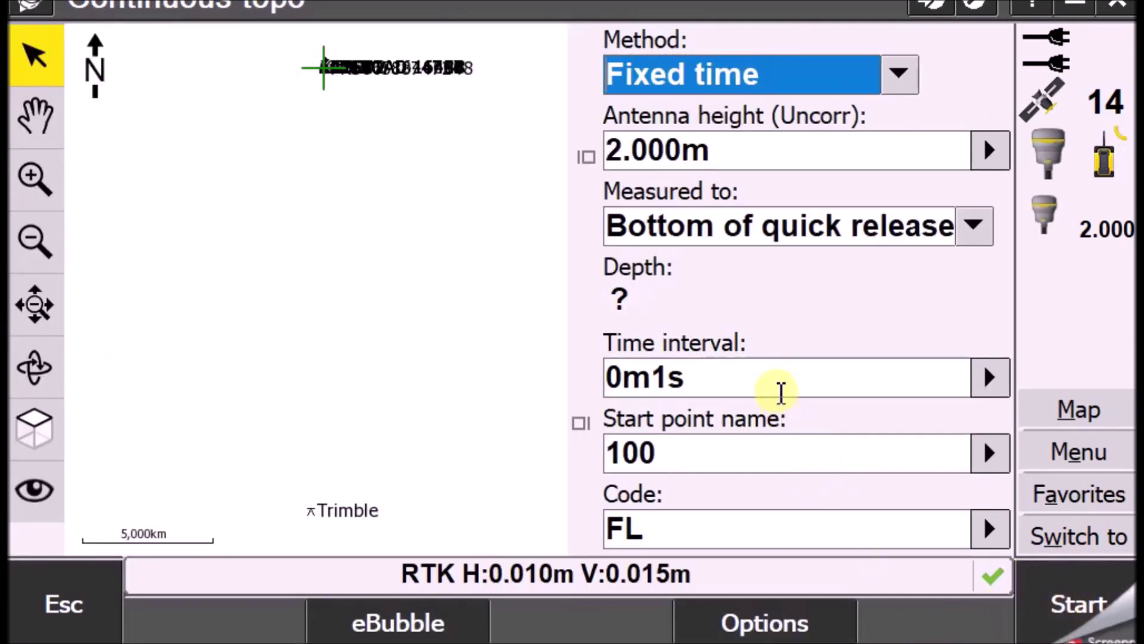
pyautogui.click(1000, 376)
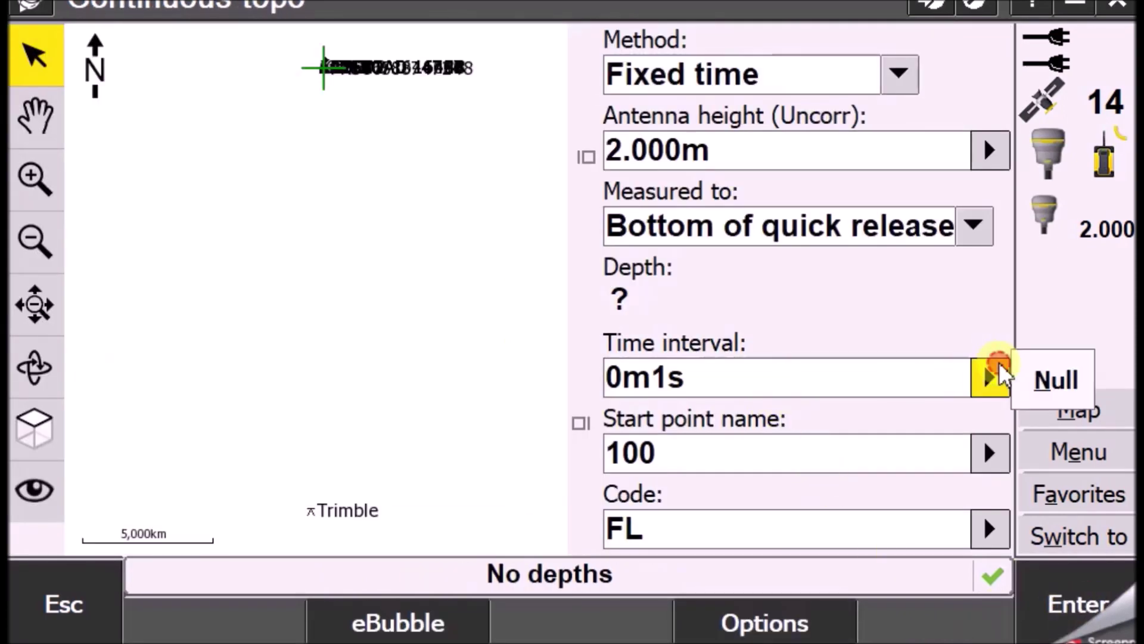
pyautogui.click(781, 384)
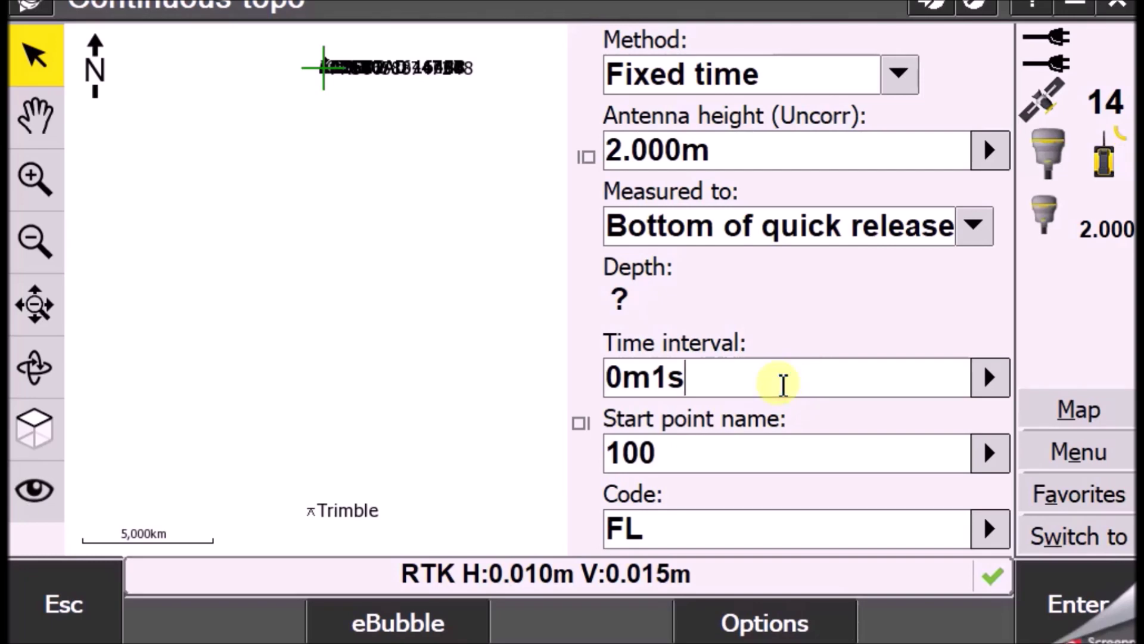
pyautogui.moveTo(781, 384); pyautogui.dragTo(592, 389)
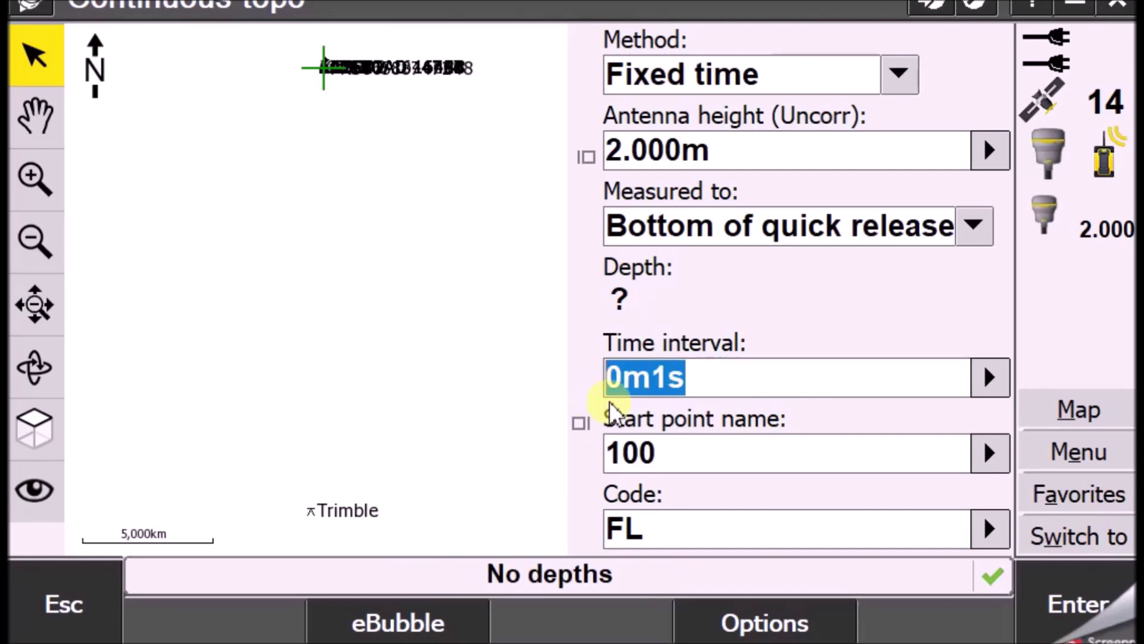
pyautogui.write('3')
# - Try Fixed distance at 2 m, revert the method to Fixed time, and start logging
pyautogui.click(898, 74)
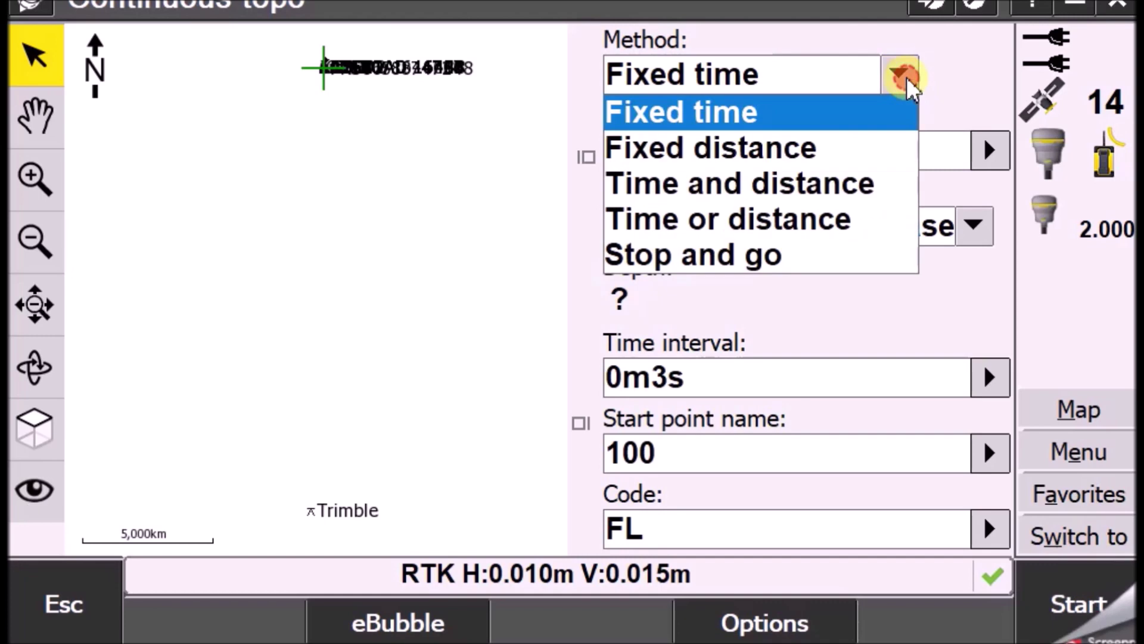
pyautogui.click(789, 153)
pyautogui.click(776, 363)
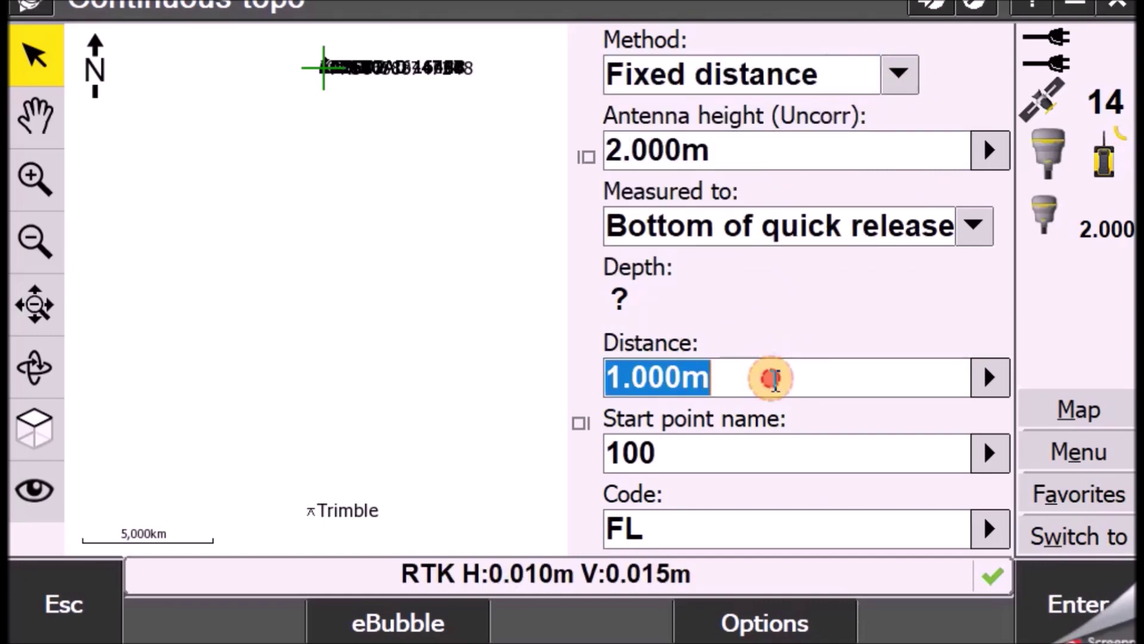
pyautogui.write('2')
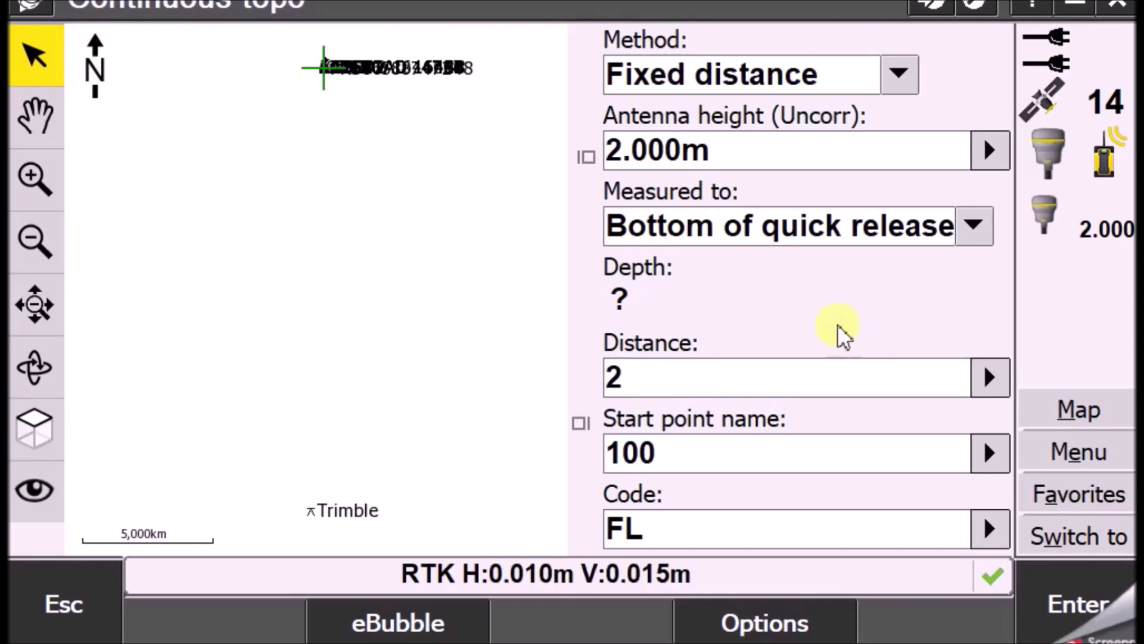
pyautogui.click(903, 75)
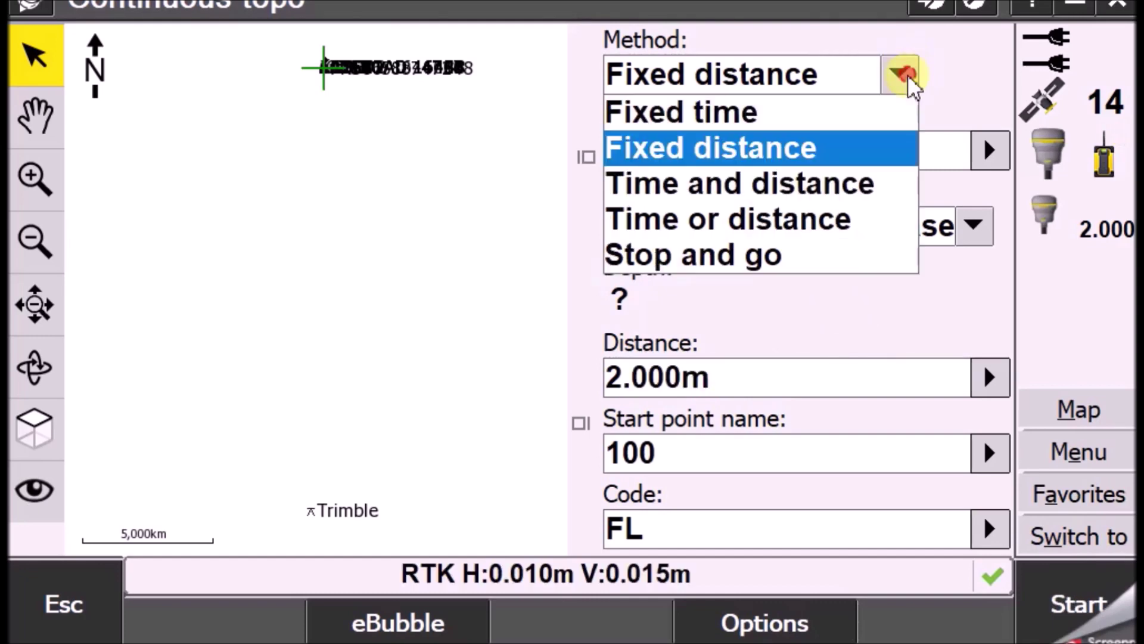
pyautogui.click(730, 118)
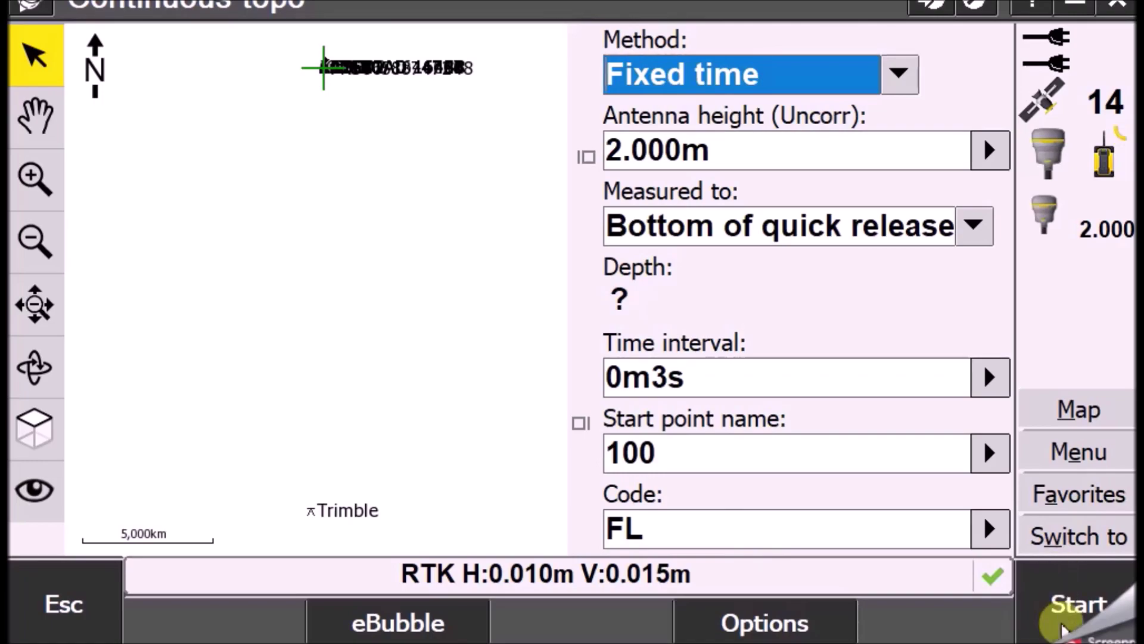
pyautogui.click(1063, 608)
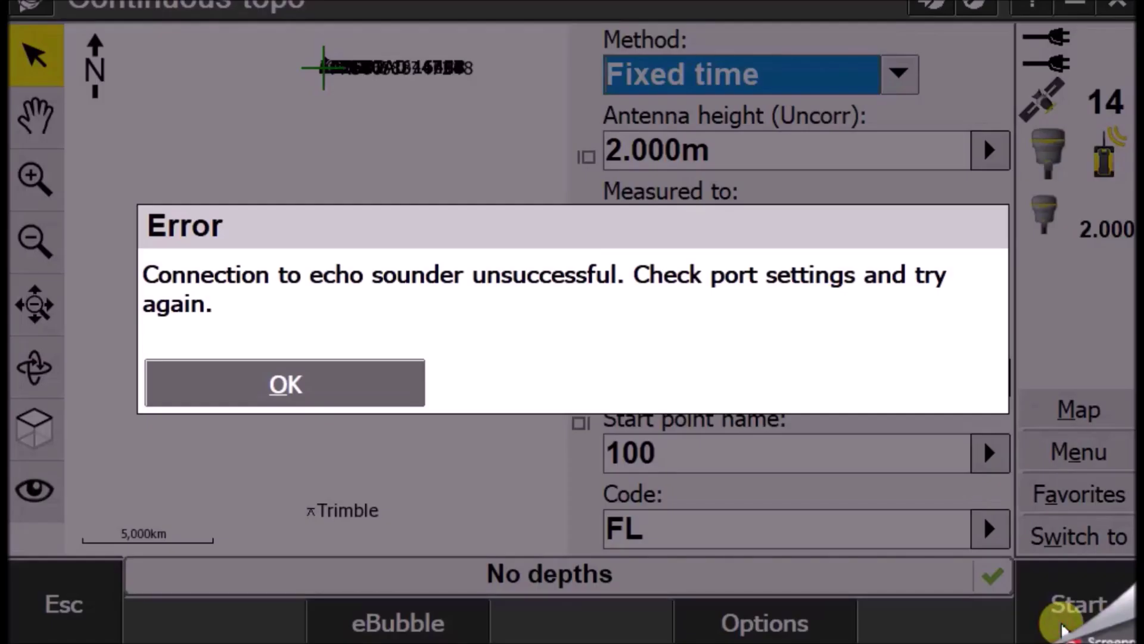
# - Dismiss both echo sounder connection error messages to get back to the Continuous topo form
pyautogui.click(215, 383)
pyautogui.click(334, 384)
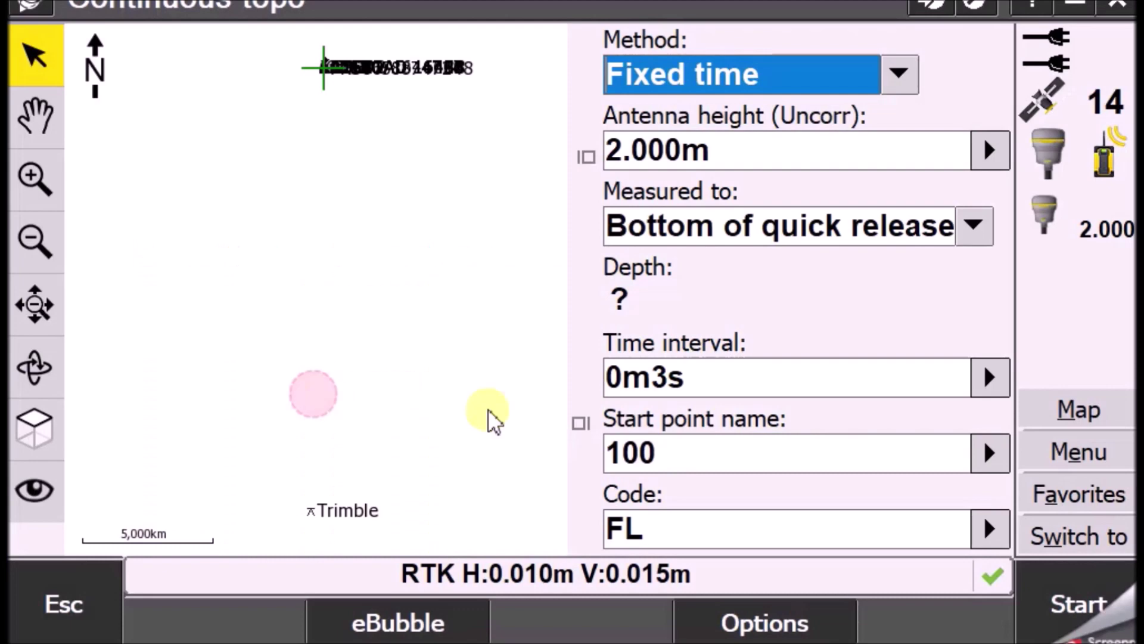
pyautogui.click(654, 304)
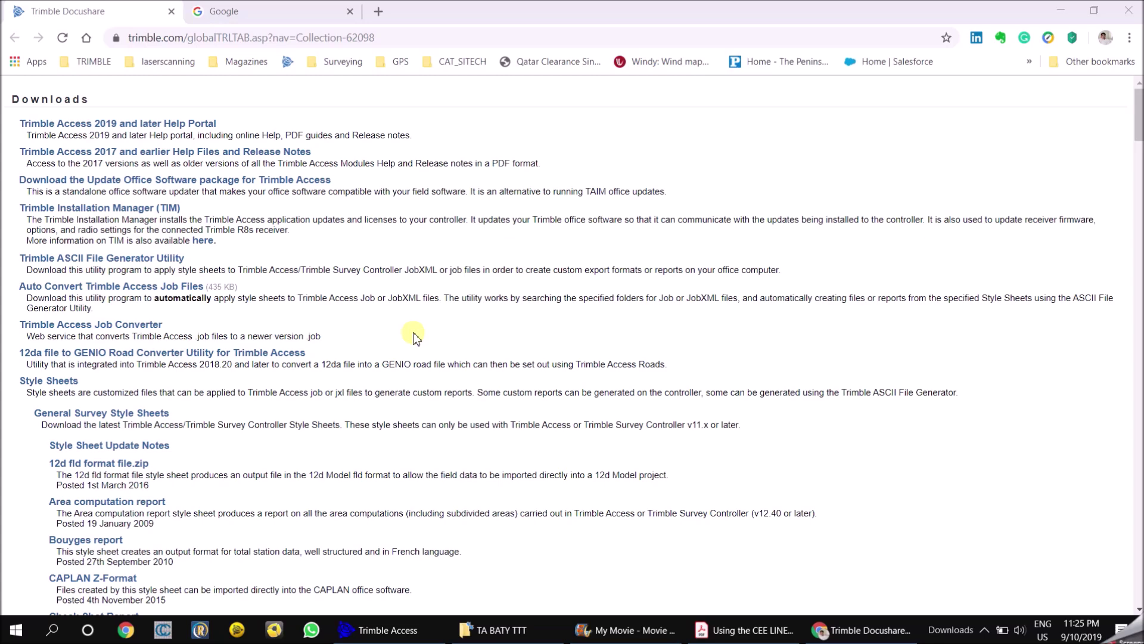
# - Scroll the Docushare Downloads page to the Style Sheets heading
pyautogui.scroll(-5, 416, 337)
pyautogui.scroll(5, 408, 327)
pyautogui.scroll(-1, 302, 202)
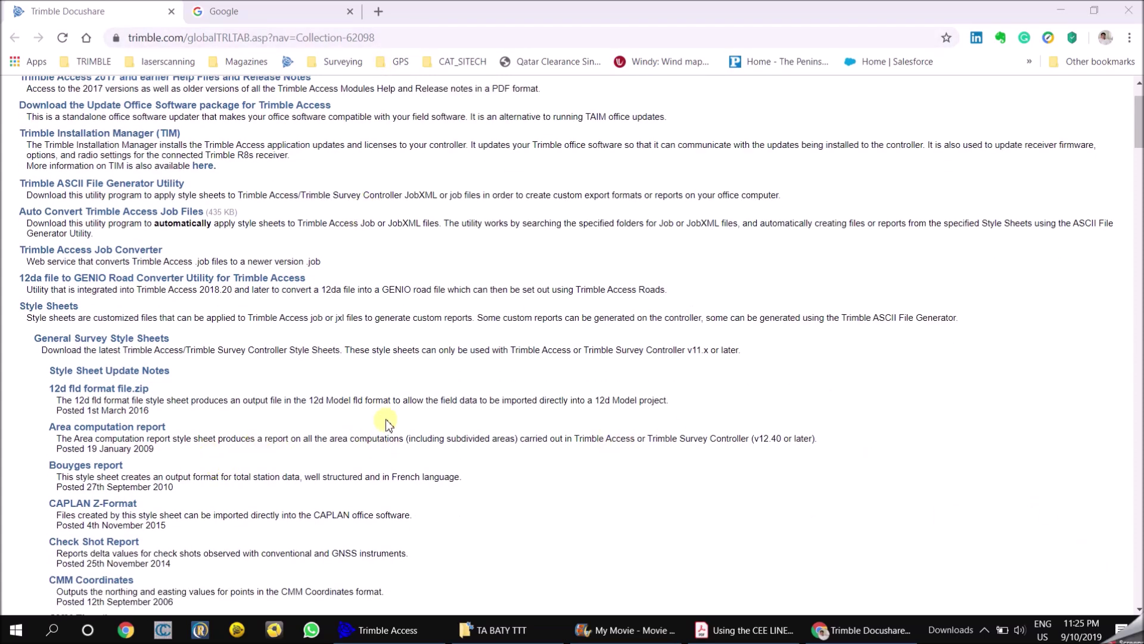
pyautogui.scroll(-1, 387, 423)
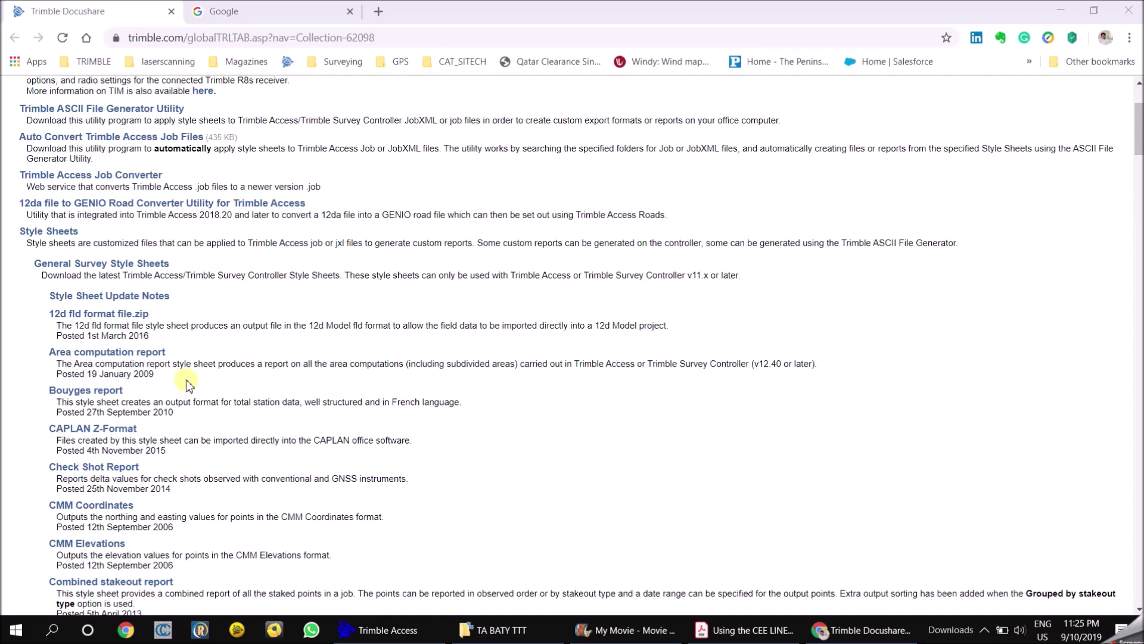
pyautogui.scroll(1, 201, 275)
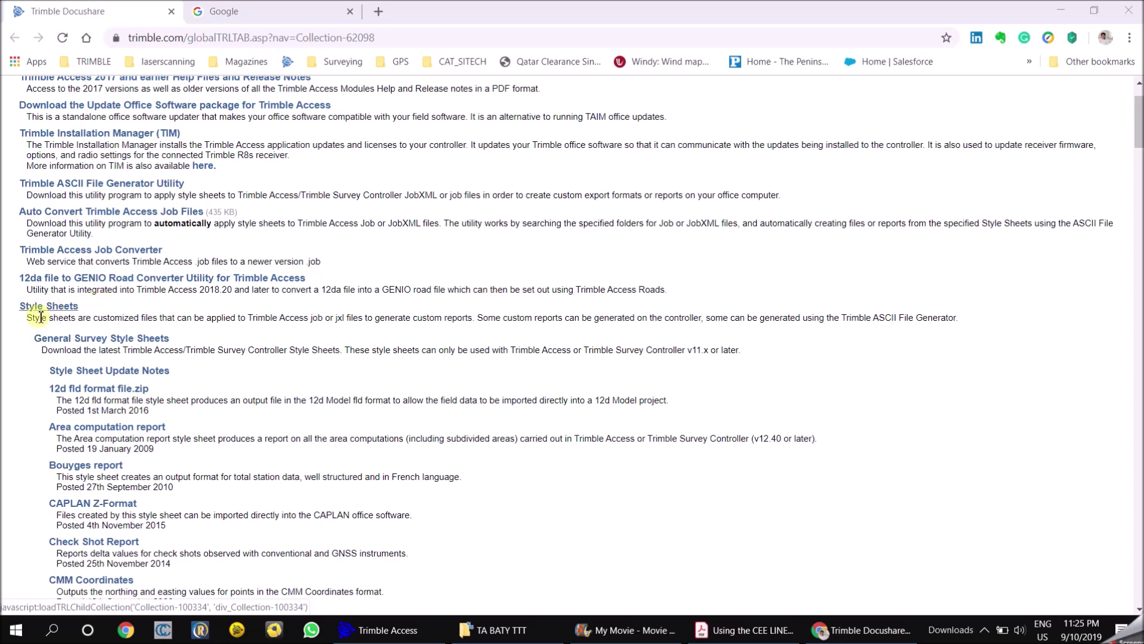
pyautogui.moveTo(9, 309); pyautogui.dragTo(81, 310)
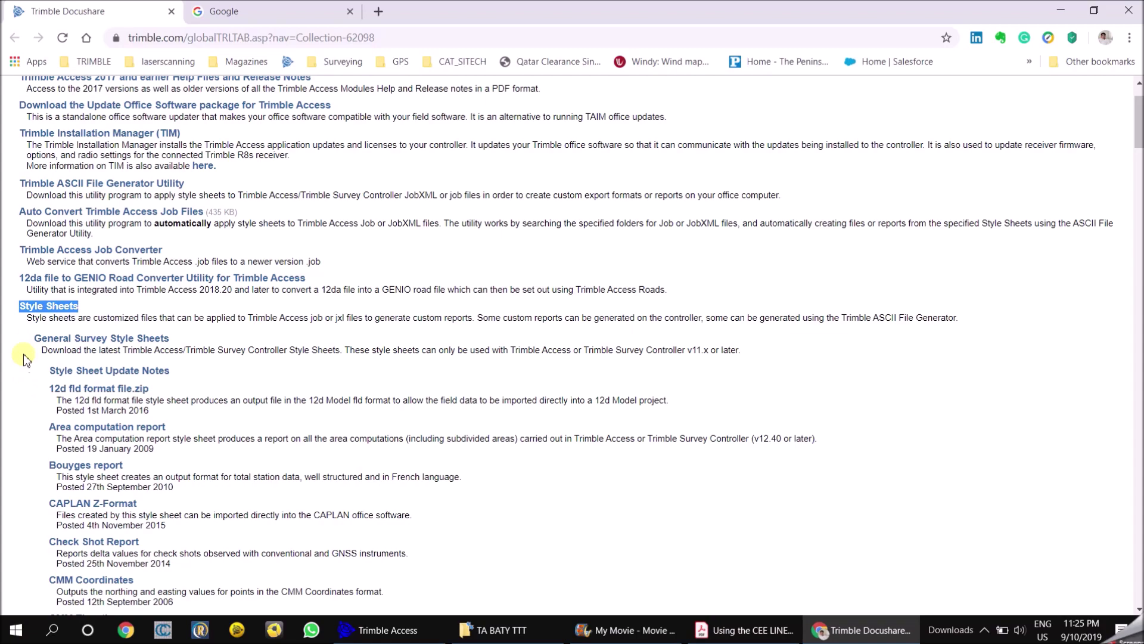
pyautogui.click(27, 328)
# - Locate and highlight 'Comma delimited with elevation and depths' and its description
pyautogui.moveTo(189, 332); pyautogui.dragTo(171, 336)
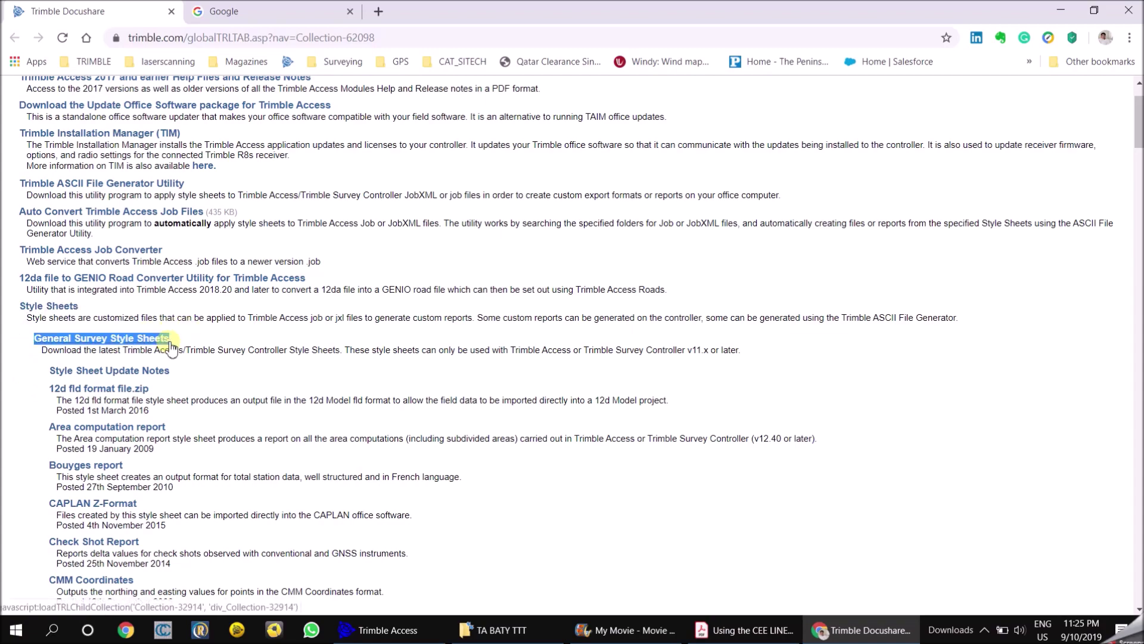
pyautogui.scroll(-8, 303, 352)
pyautogui.scroll(-3, 303, 353)
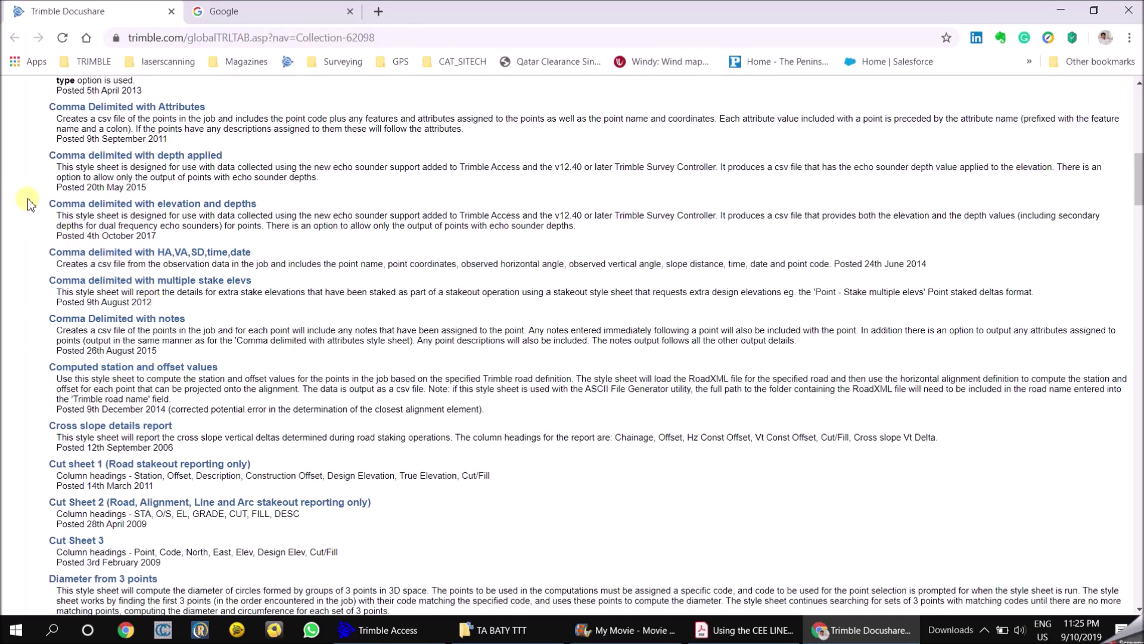
pyautogui.moveTo(30, 205); pyautogui.dragTo(265, 207)
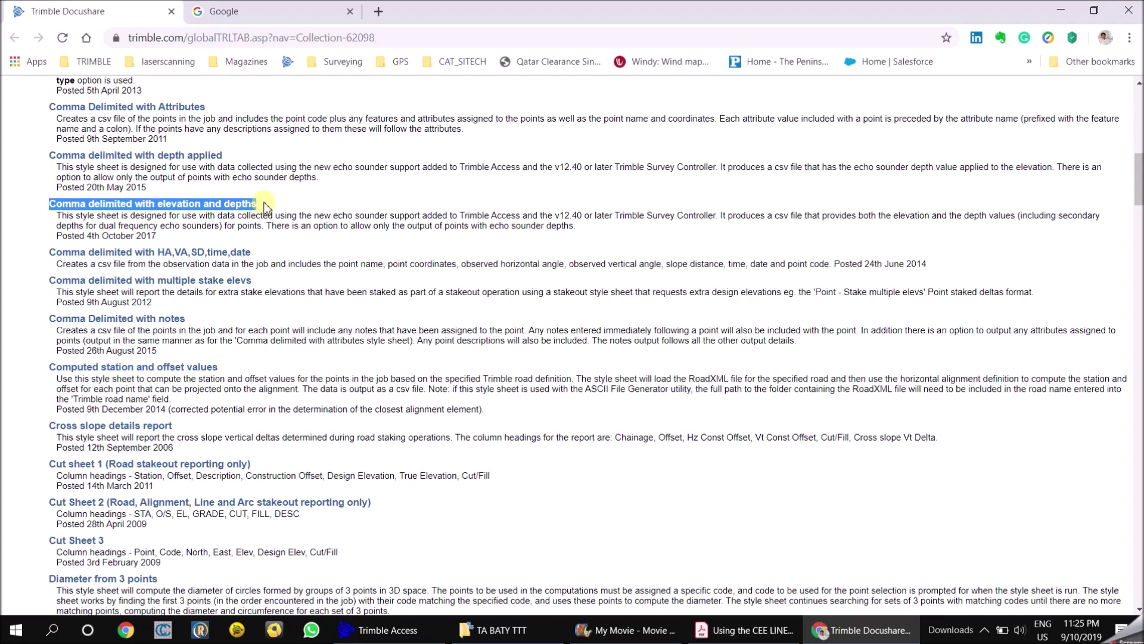
pyautogui.moveTo(265, 207); pyautogui.dragTo(477, 245)
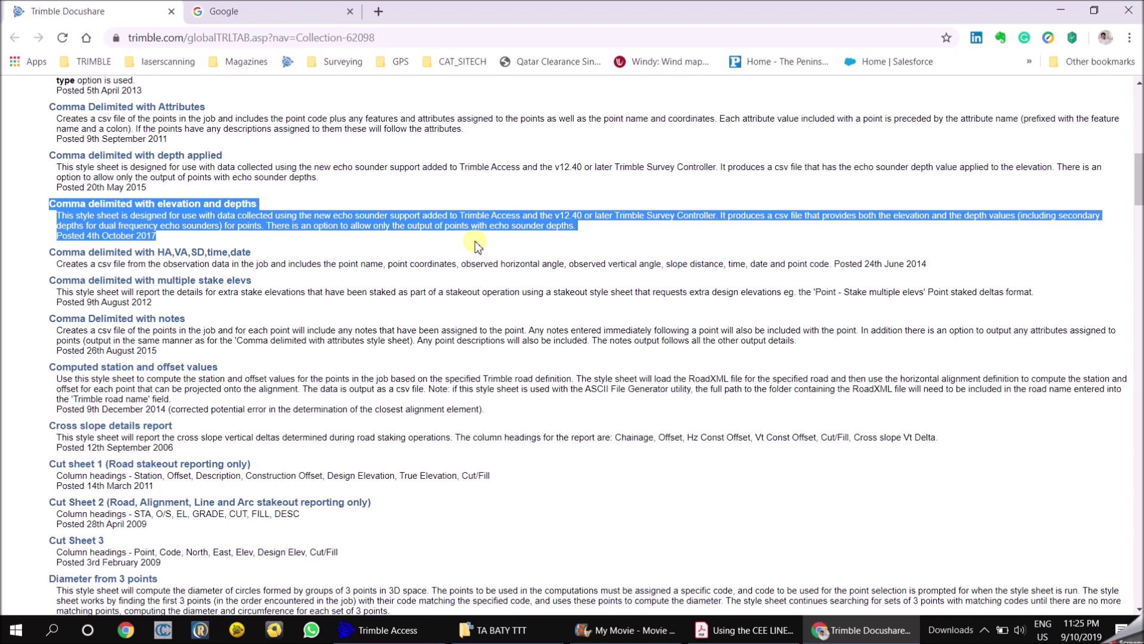
pyautogui.click(475, 240)
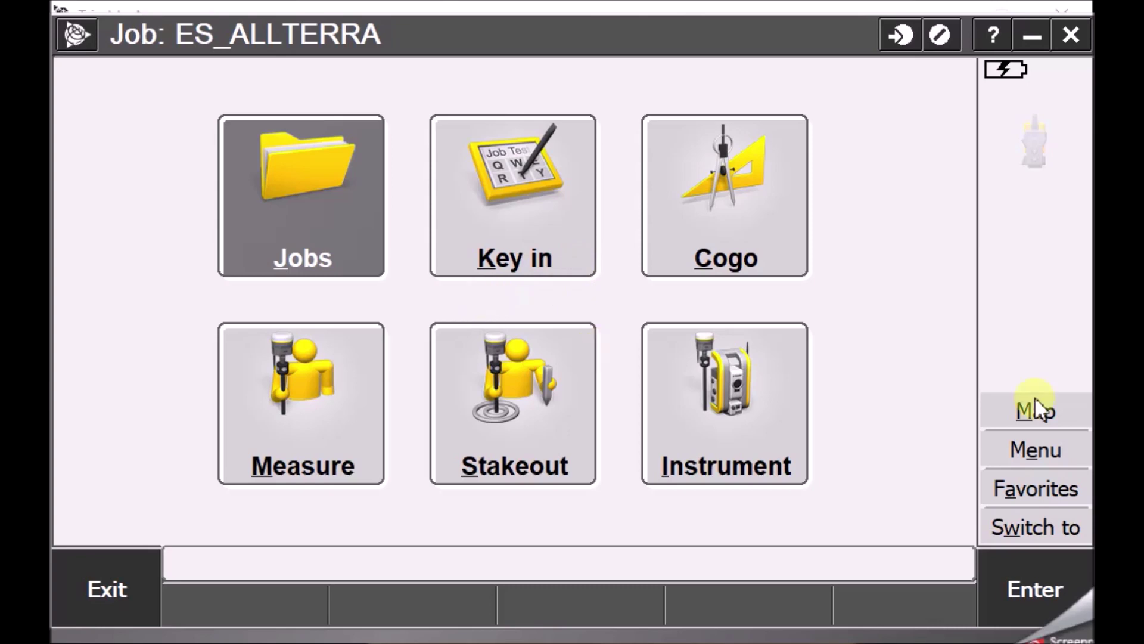
pyautogui.click(1050, 411)
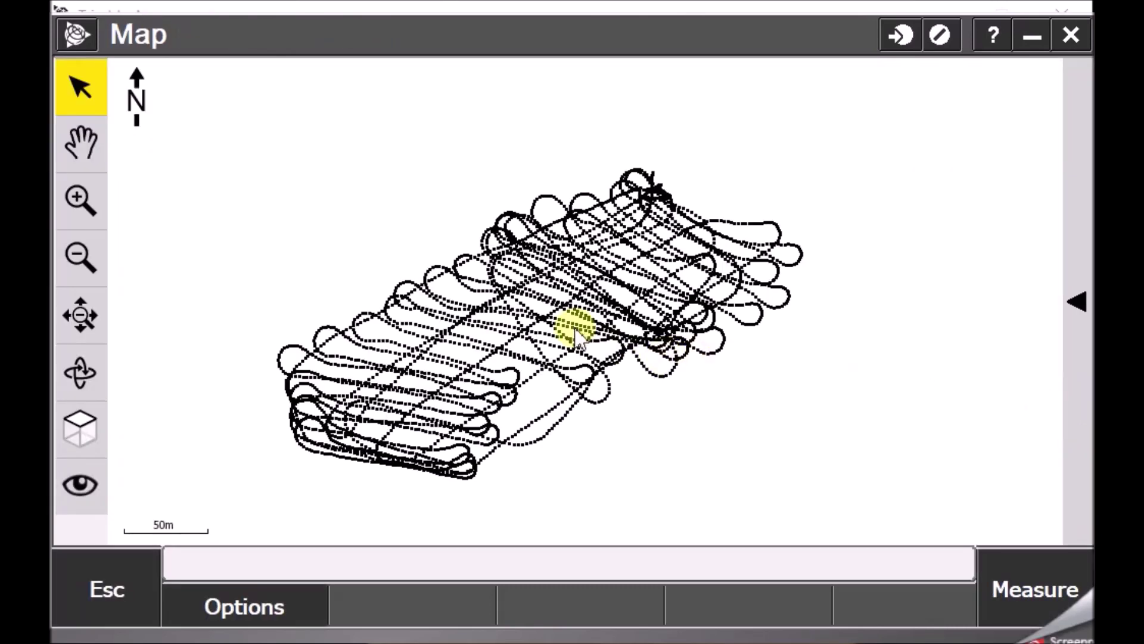
pyautogui.click(463, 306)
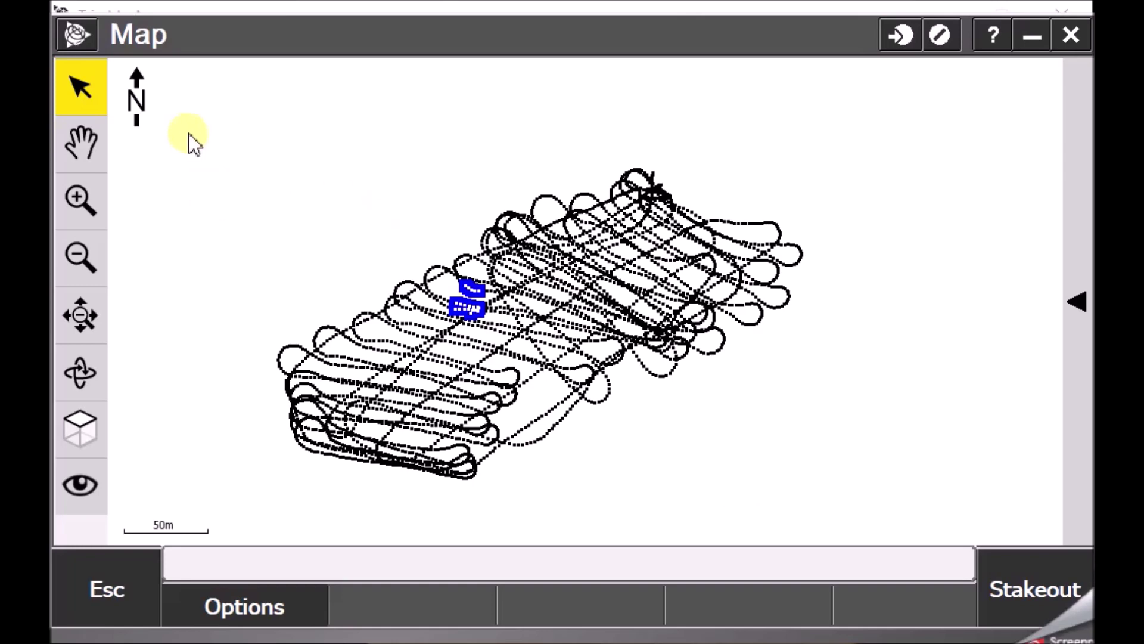
pyautogui.moveTo(189, 132); pyautogui.dragTo(999, 513)
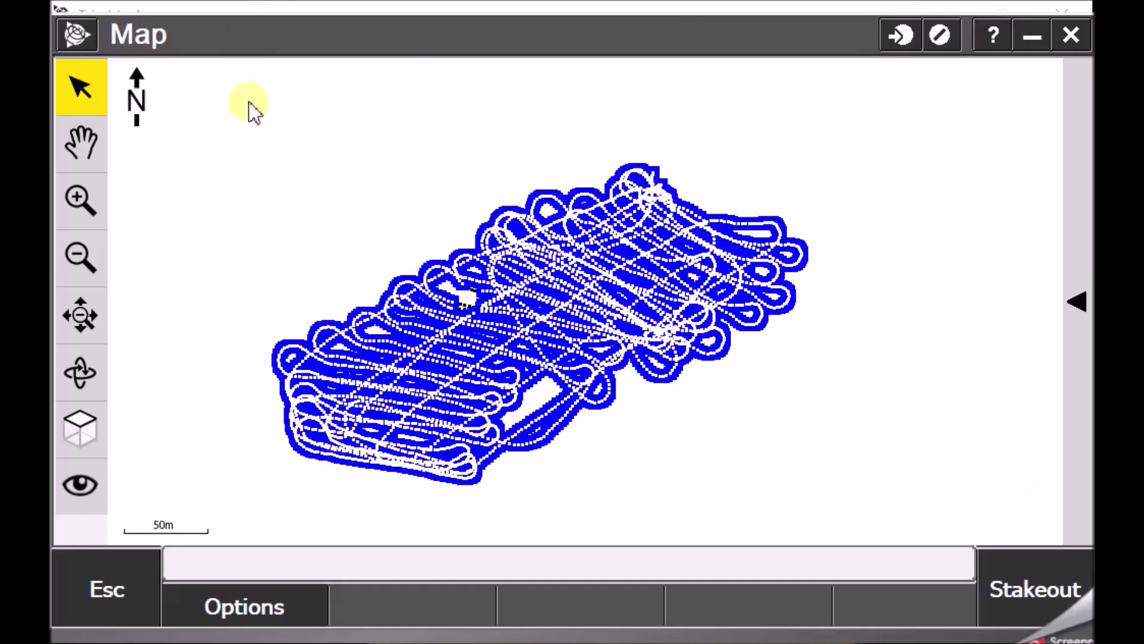
pyautogui.moveTo(203, 113); pyautogui.dragTo(932, 520)
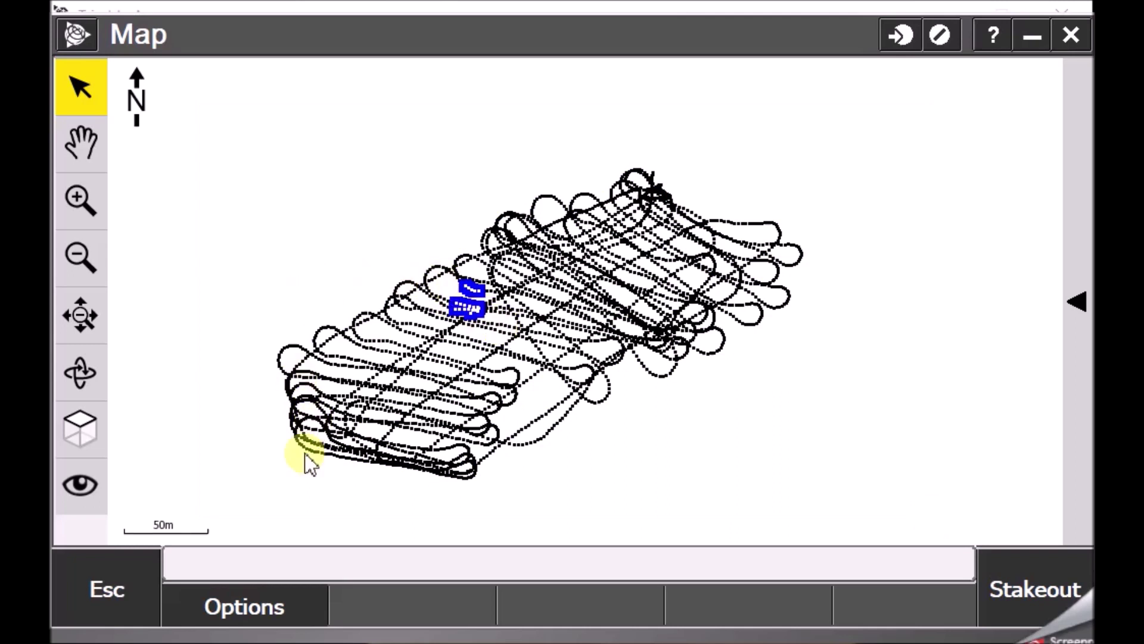
# - Back out of the ES_ALLTERRA job via Jobs, then switch to the Trimble Access home screen
pyautogui.click(103, 598)
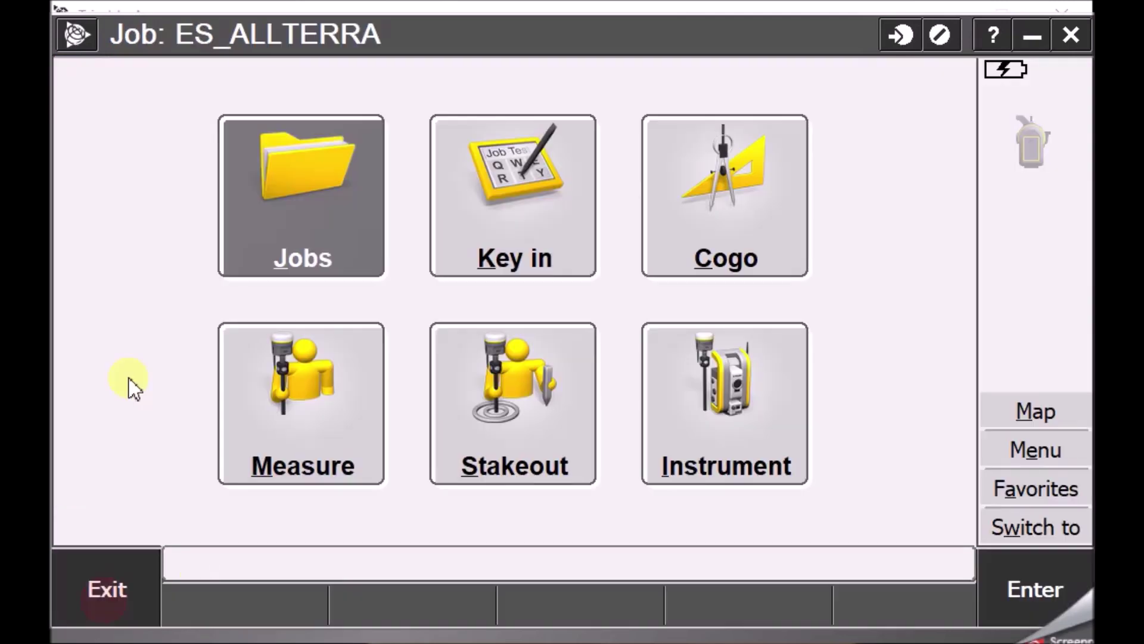
pyautogui.click(317, 227)
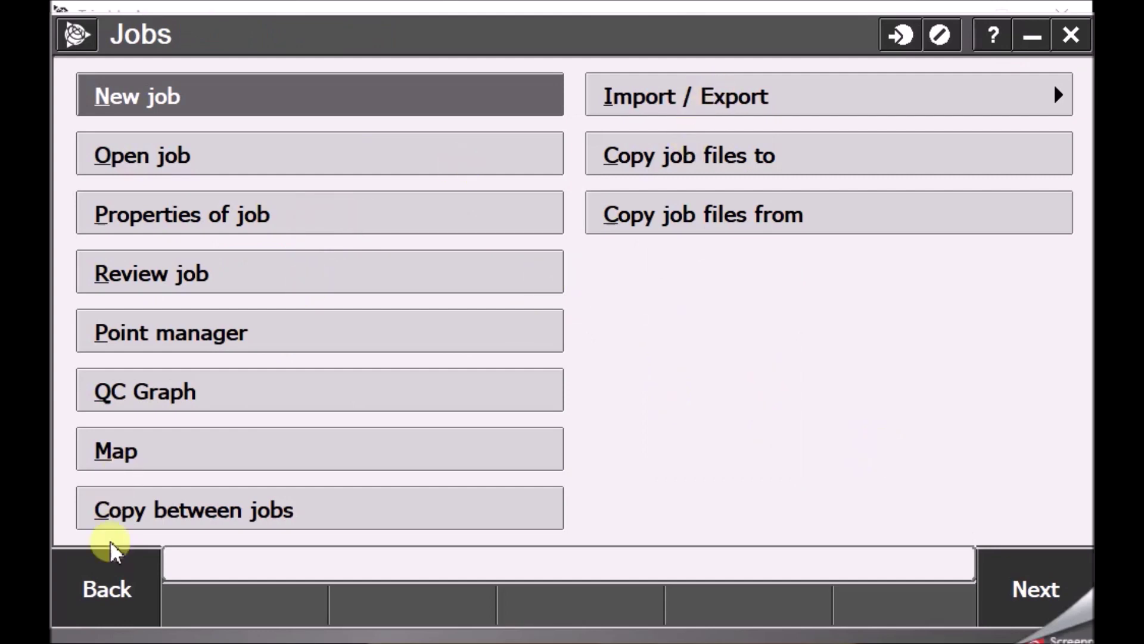
pyautogui.click(112, 575)
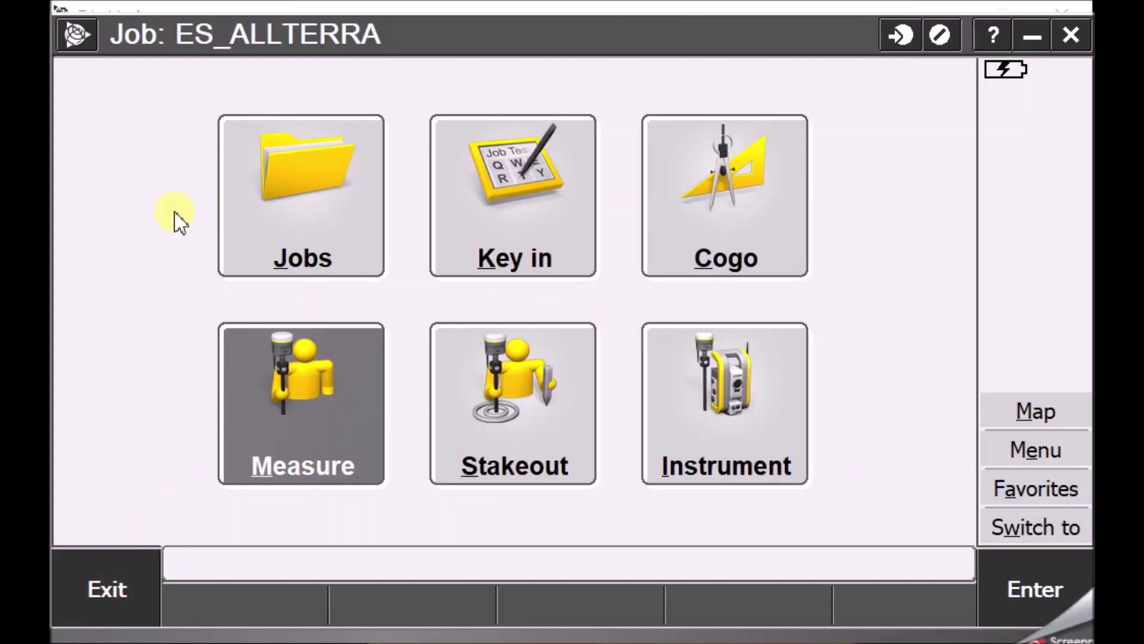
pyautogui.press('super')
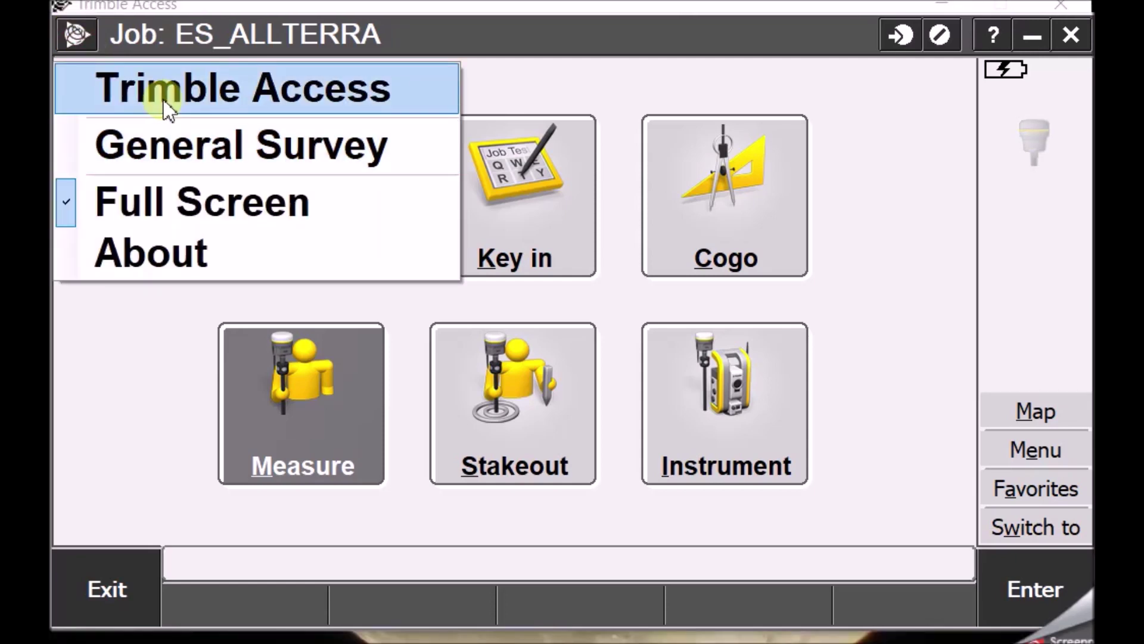
pyautogui.click(161, 102)
pyautogui.click(581, 277)
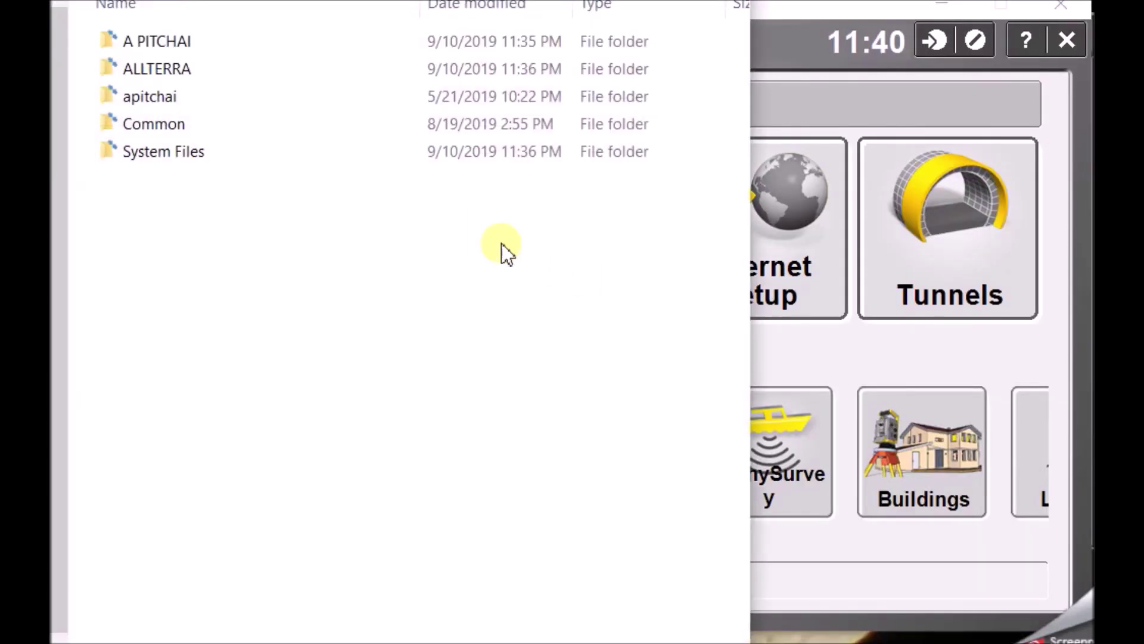
# - Confirm 'Comma delimited with elevation and depths.xsl' is in System Files, then return to Trimble Access
pyautogui.doubleClick(146, 154)
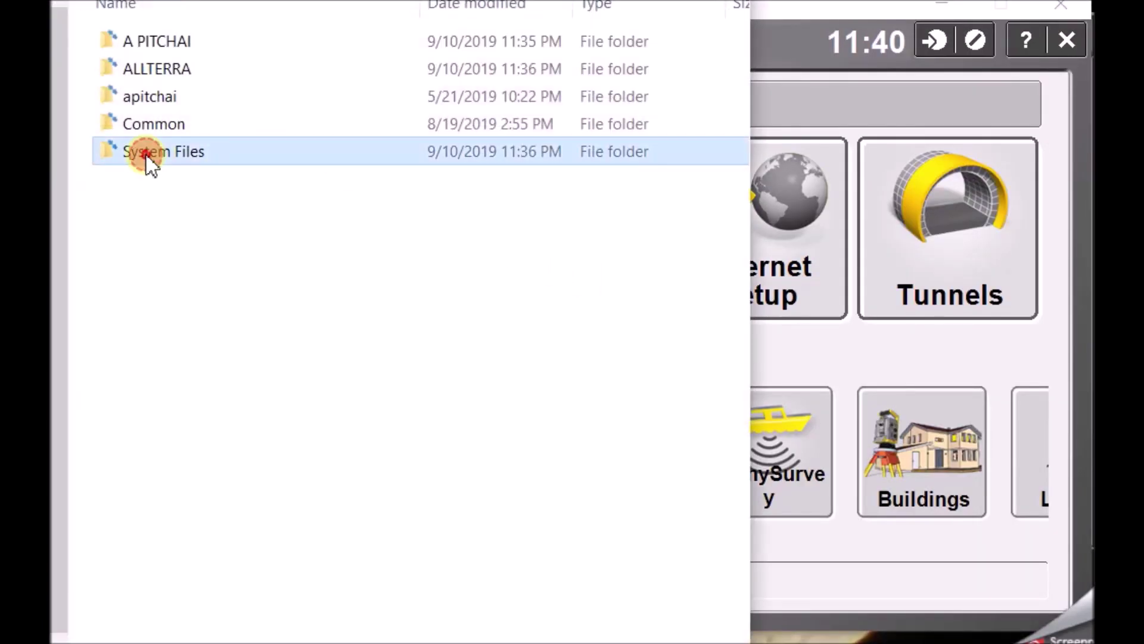
pyautogui.scroll(-10, 283, 305)
pyautogui.click(338, 403)
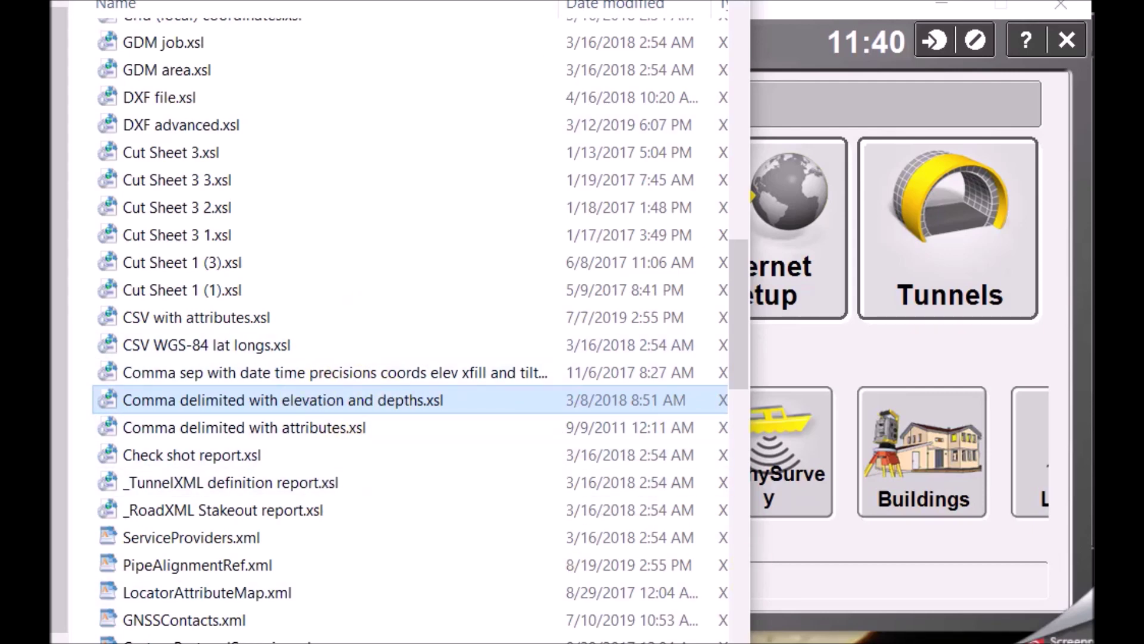
pyautogui.hotkey('alt', 'Tab')
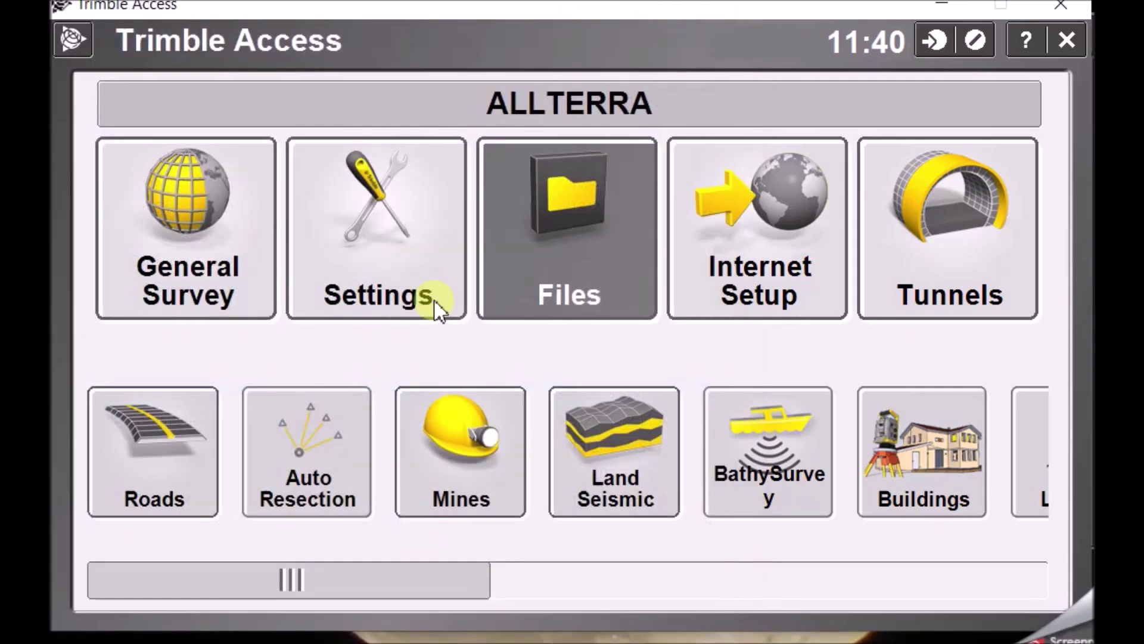
pyautogui.click(123, 141)
# - Choose the Comma delimited with elevation and depths format for a custom job export
pyautogui.click(282, 195)
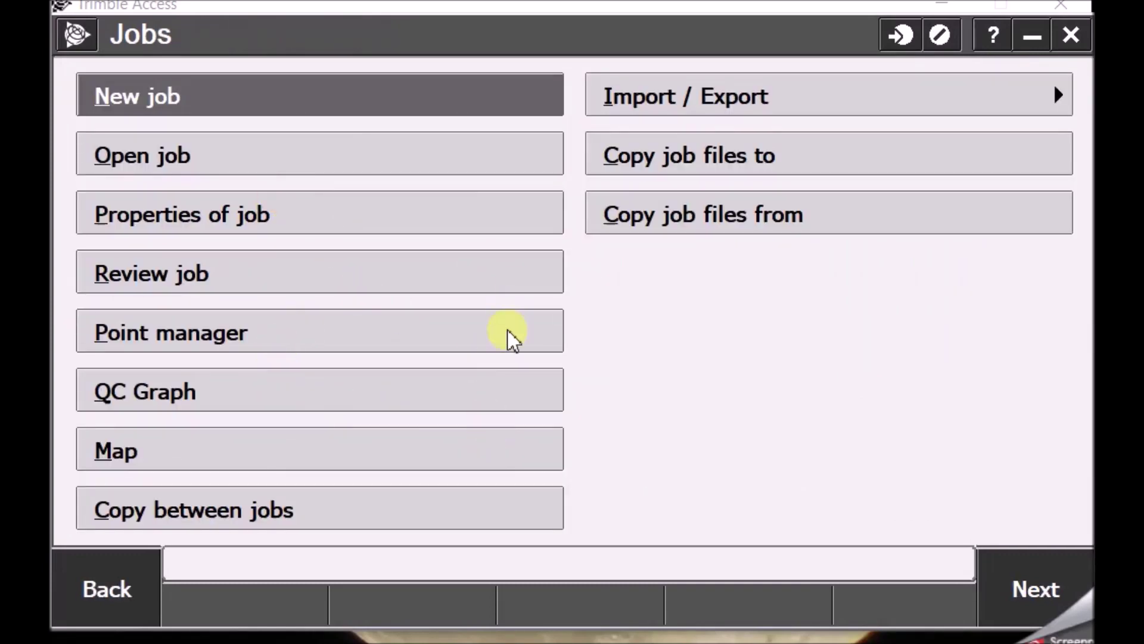
pyautogui.click(673, 110)
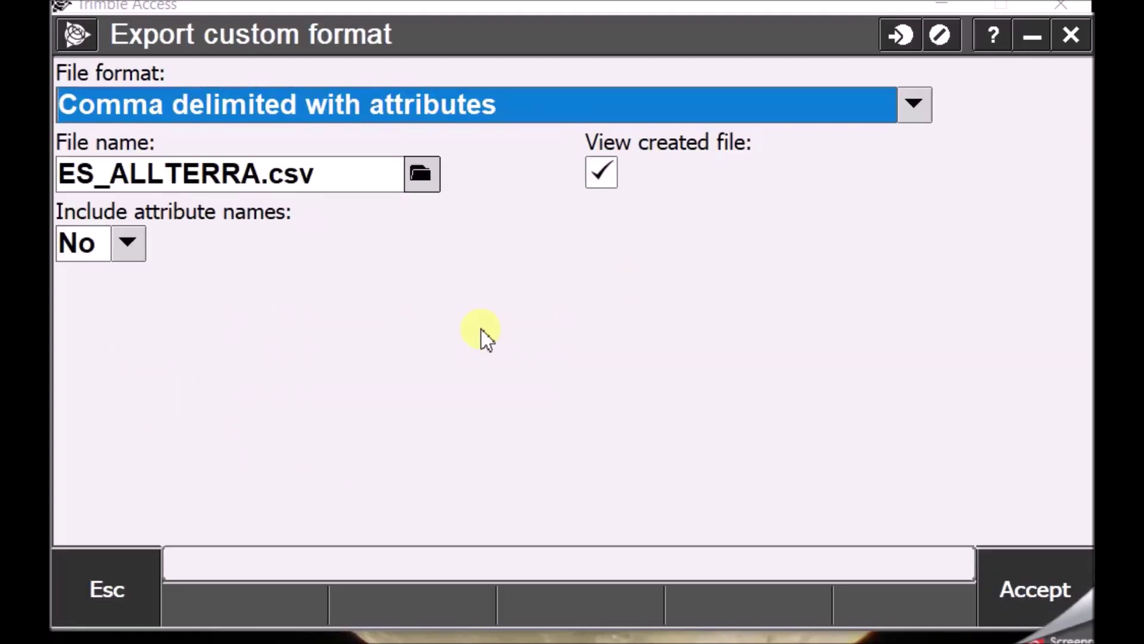
pyautogui.click(911, 113)
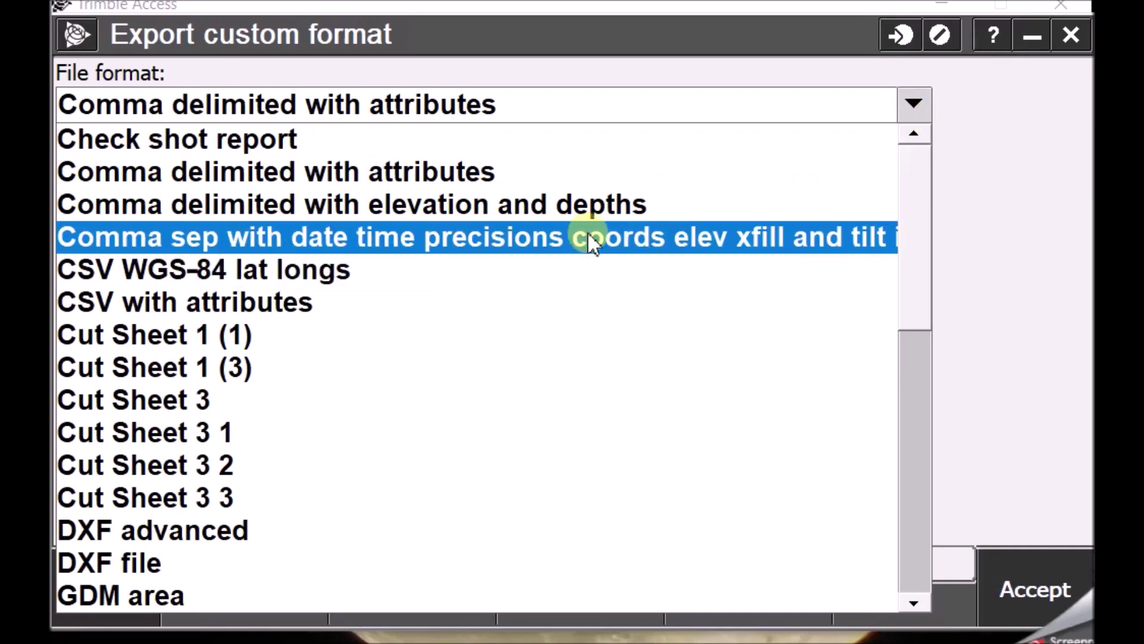
pyautogui.click(559, 204)
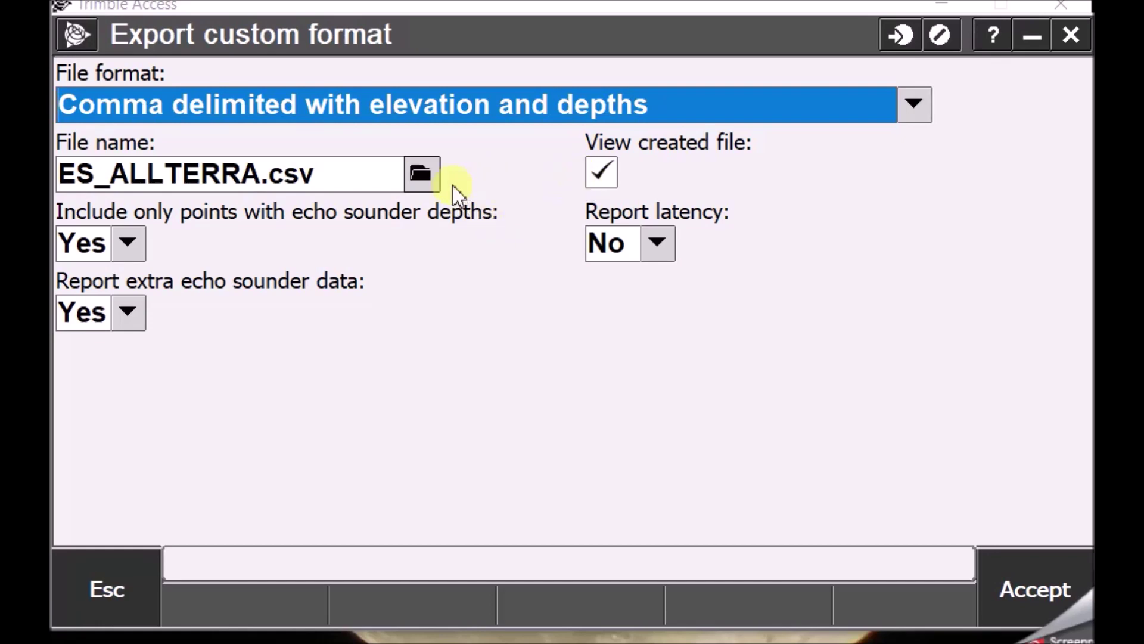
# - Export ES_ALLTERRA.csv into the Allterra Training & Suppot folder
pyautogui.click(424, 174)
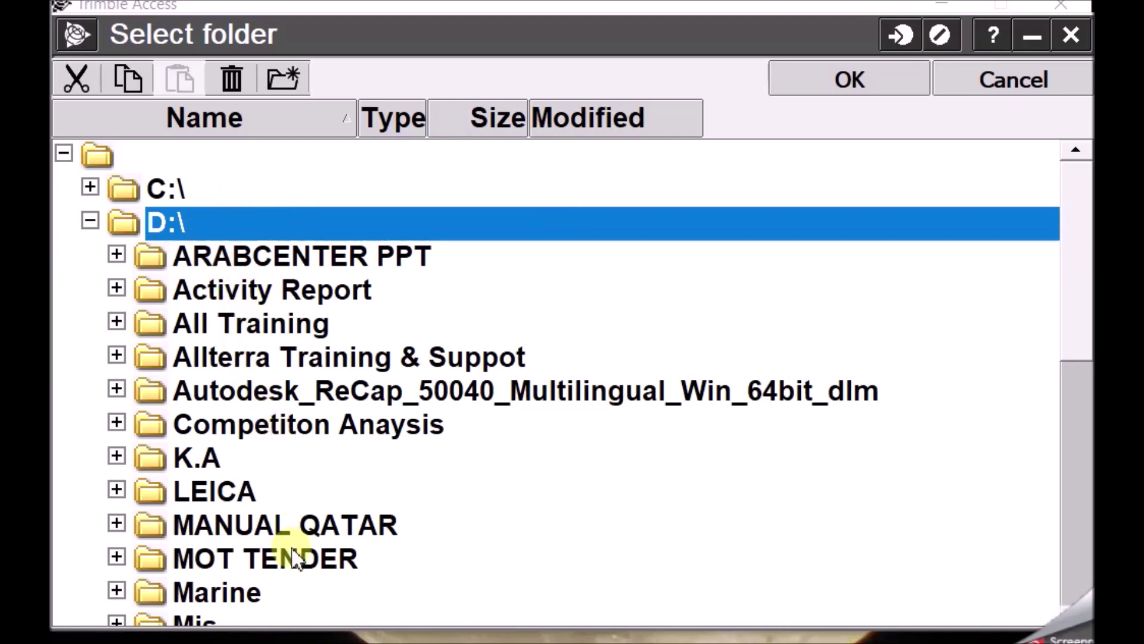
pyautogui.click(334, 357)
pyautogui.rightClick(334, 357)
pyautogui.click(417, 357)
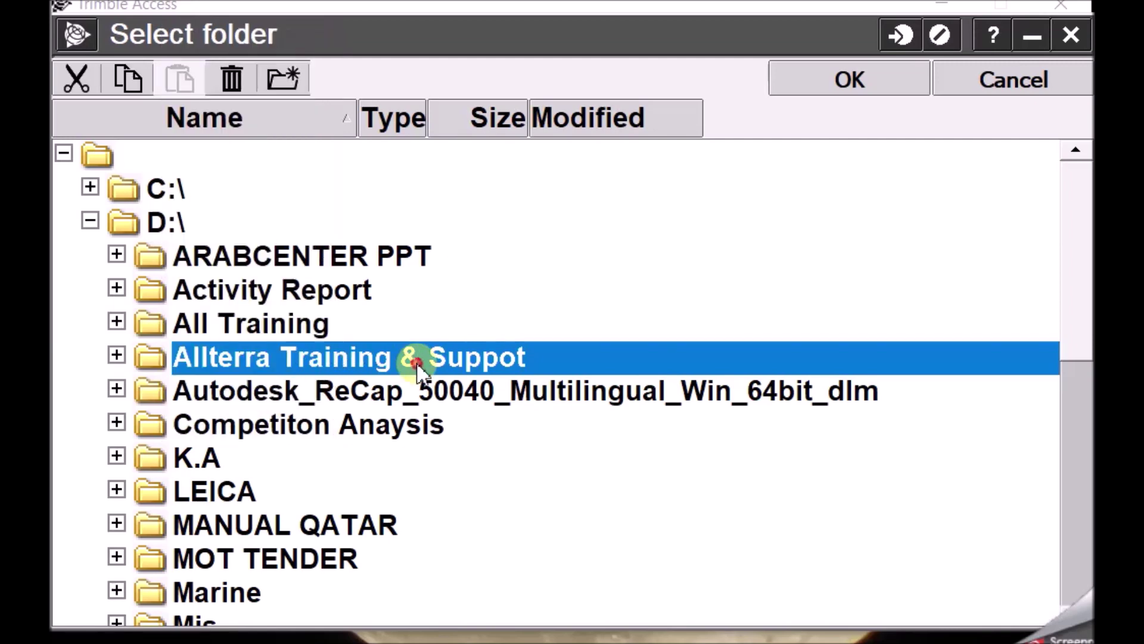
pyautogui.press('Return')
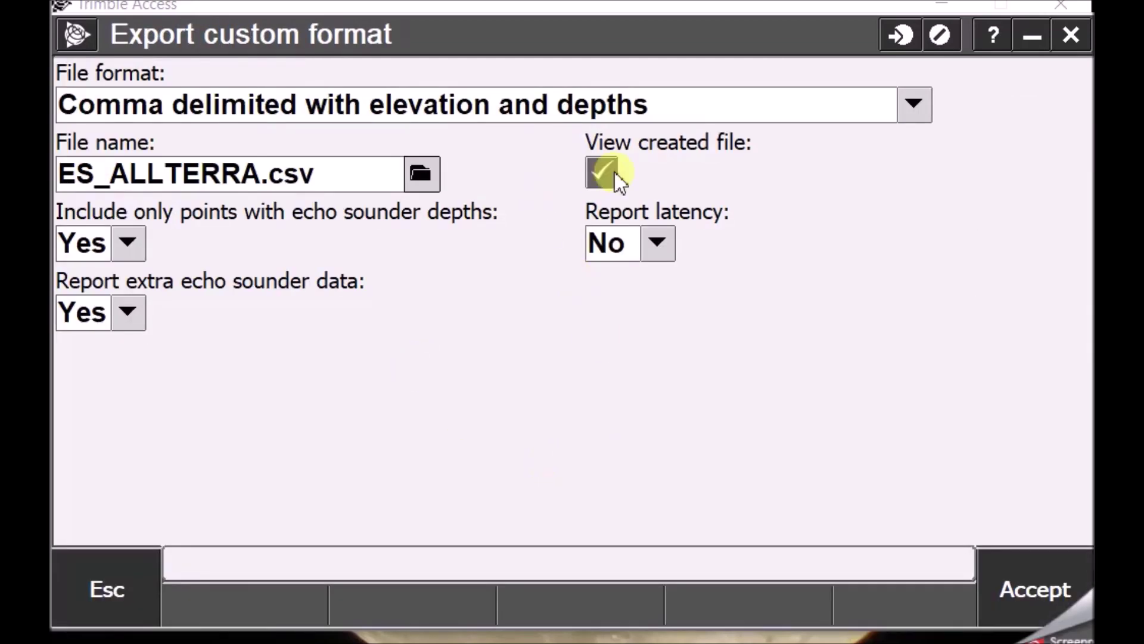
pyautogui.click(1035, 578)
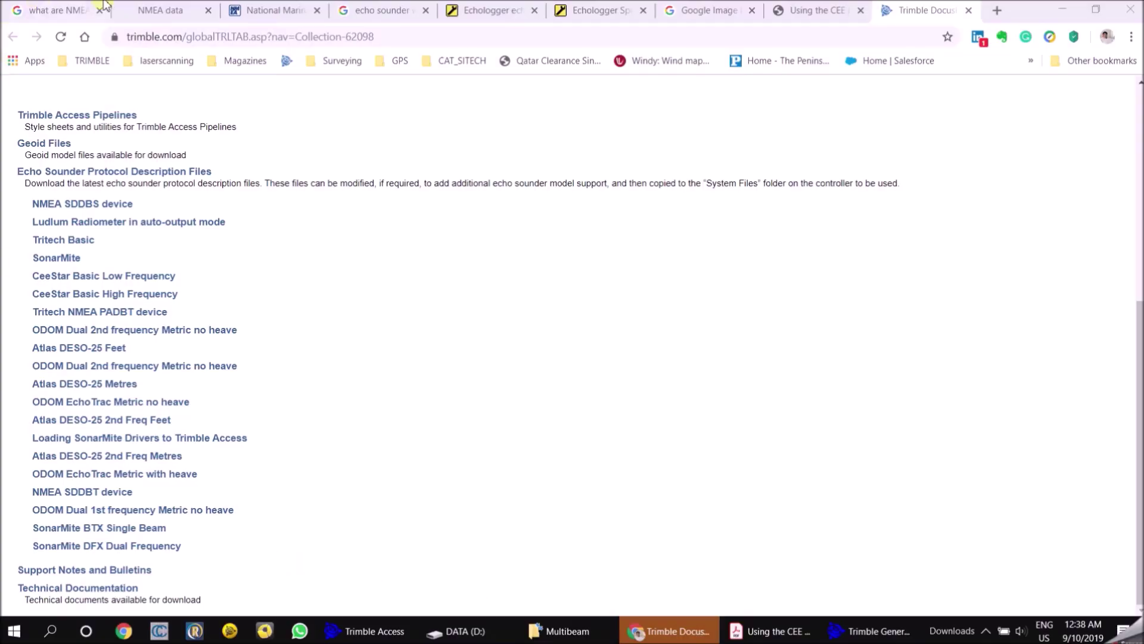
# - Save Atlas DESO-25 2nd Freq Metres.ESD into D:\Support documents\Multibeam
pyautogui.click(141, 36)
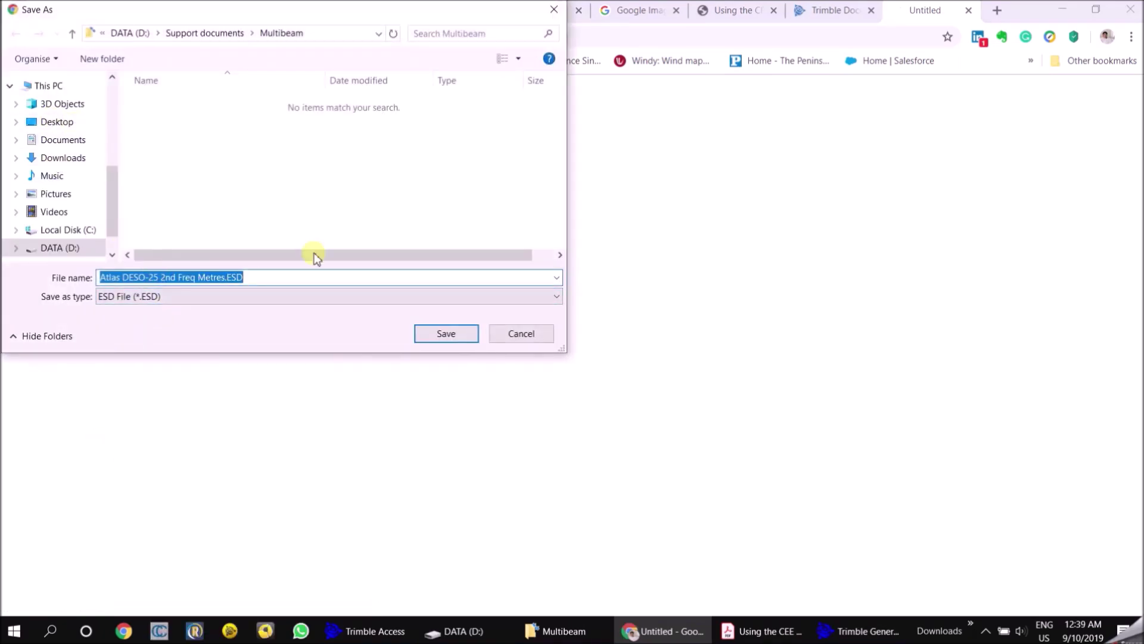
pyautogui.click(441, 334)
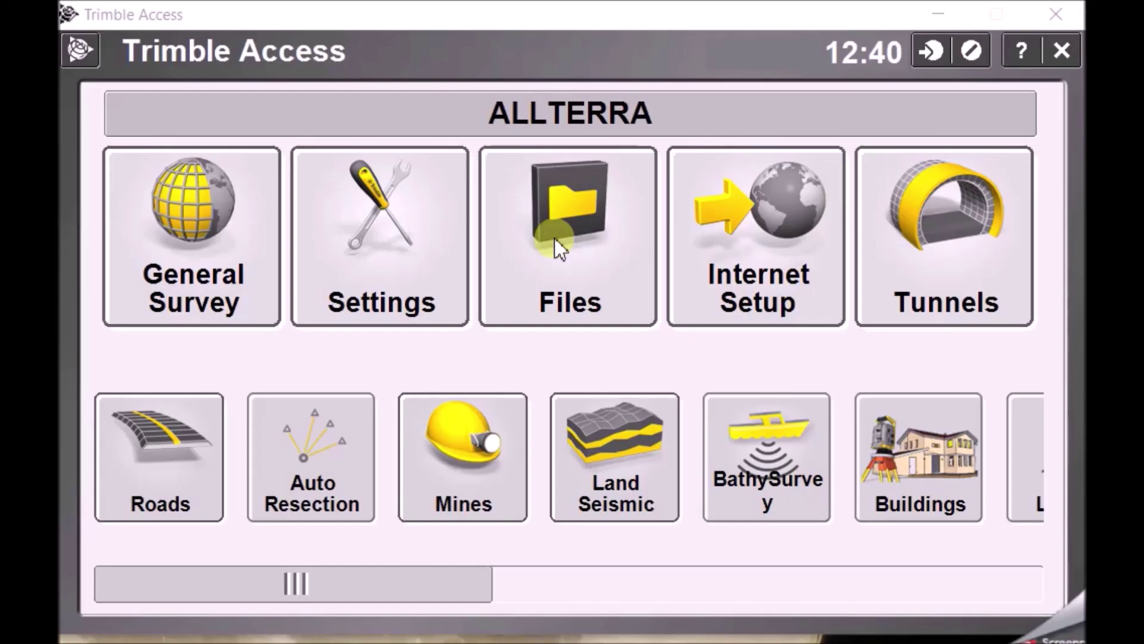
# - Paste the Atlas ESD file from Recent files into Trimble Data's System Files, closing both Explorer windows
pyautogui.click(554, 238)
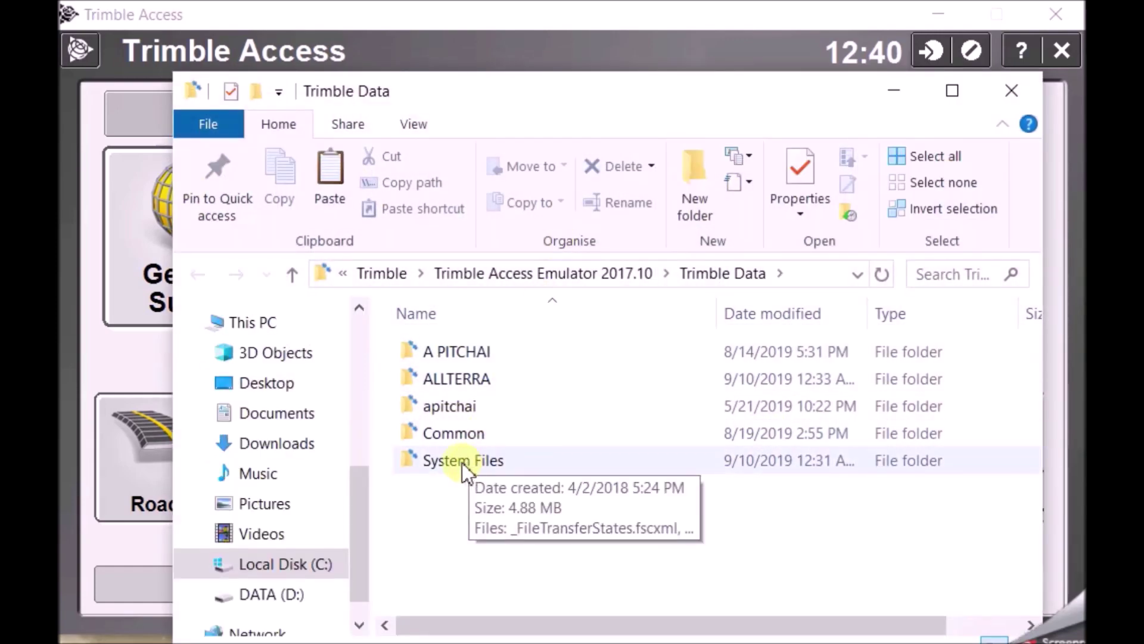
pyautogui.doubleClick(463, 460)
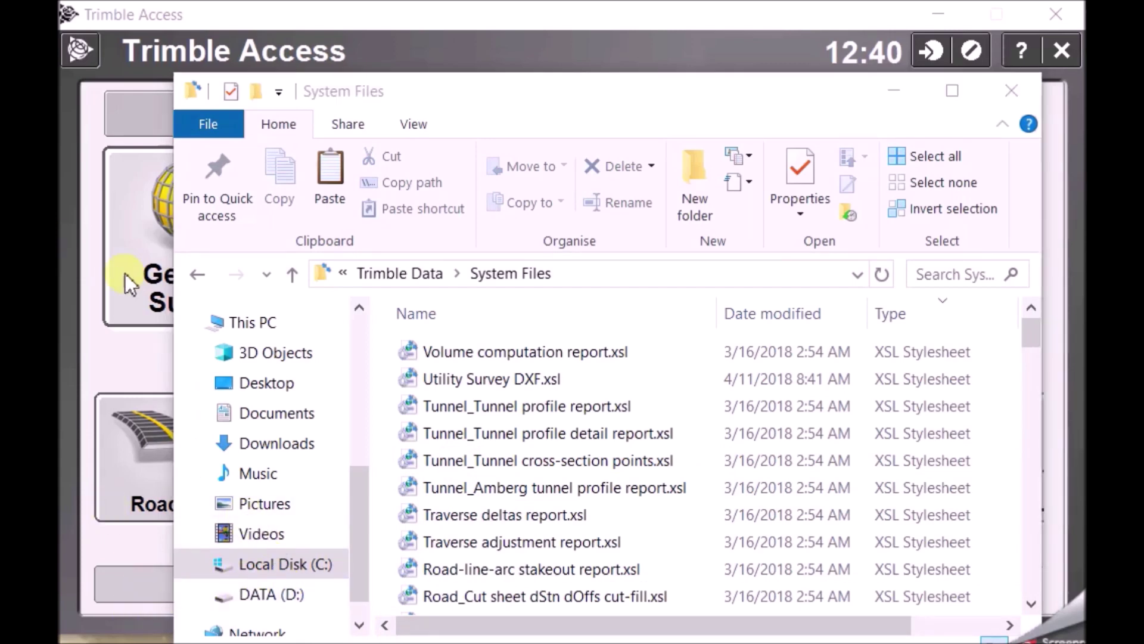
pyautogui.press('super+e')
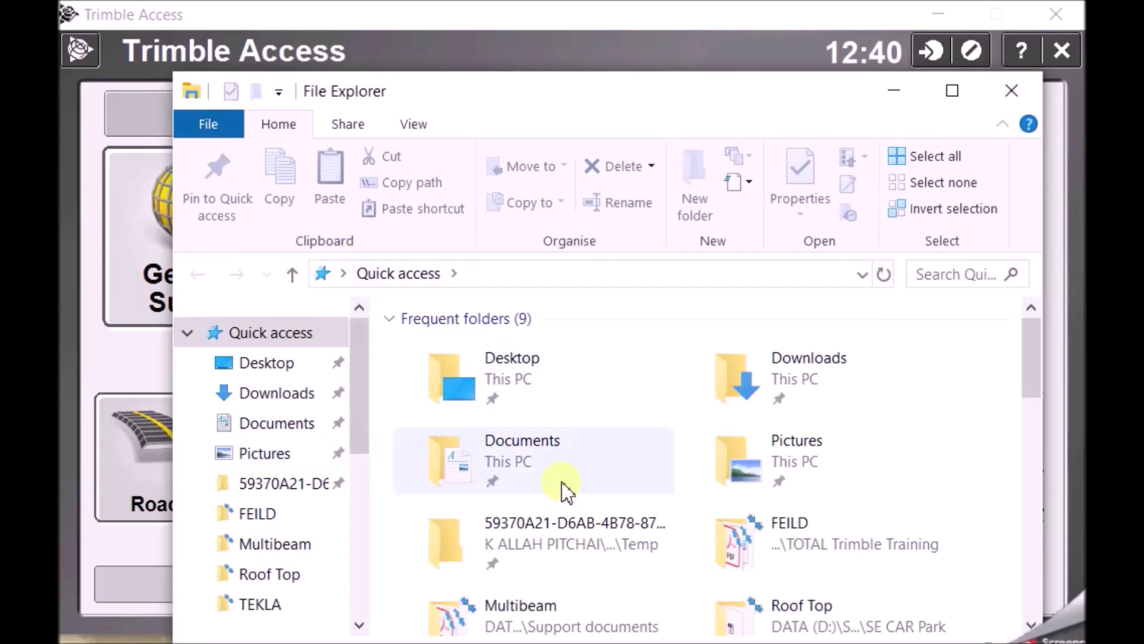
pyautogui.scroll(-3, 715, 529)
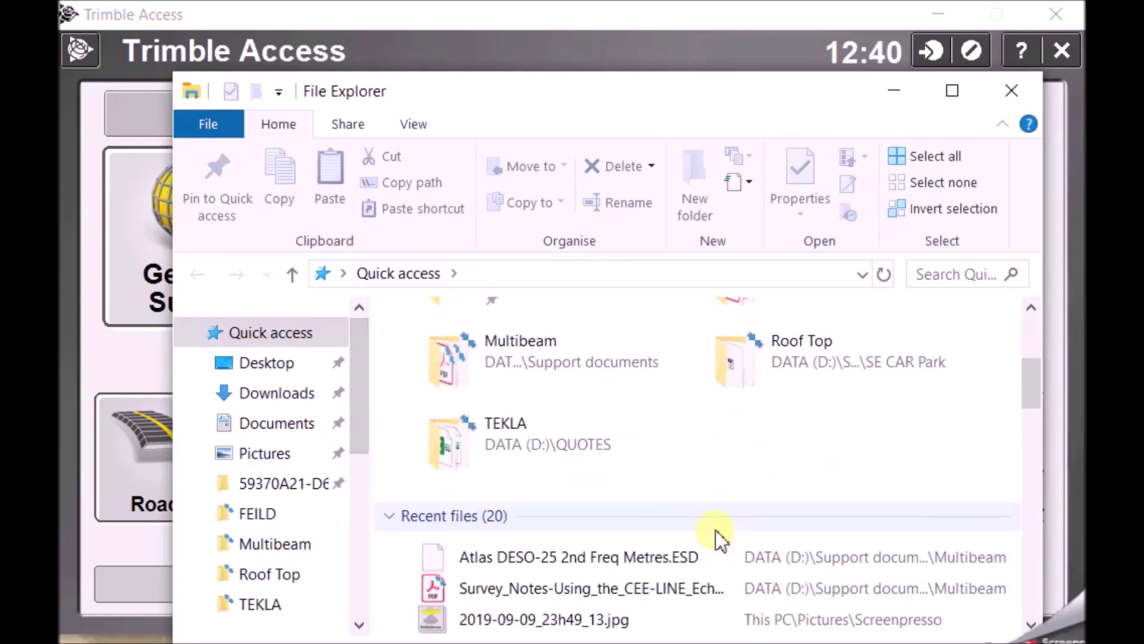
pyautogui.rightClick(592, 561)
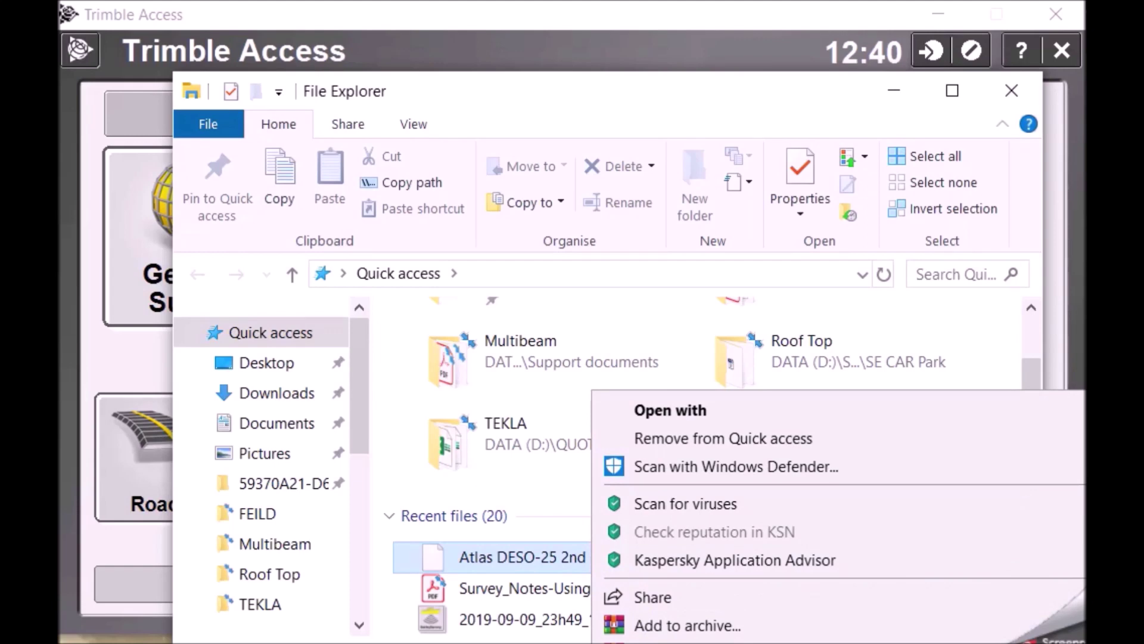
pyautogui.click(405, 161)
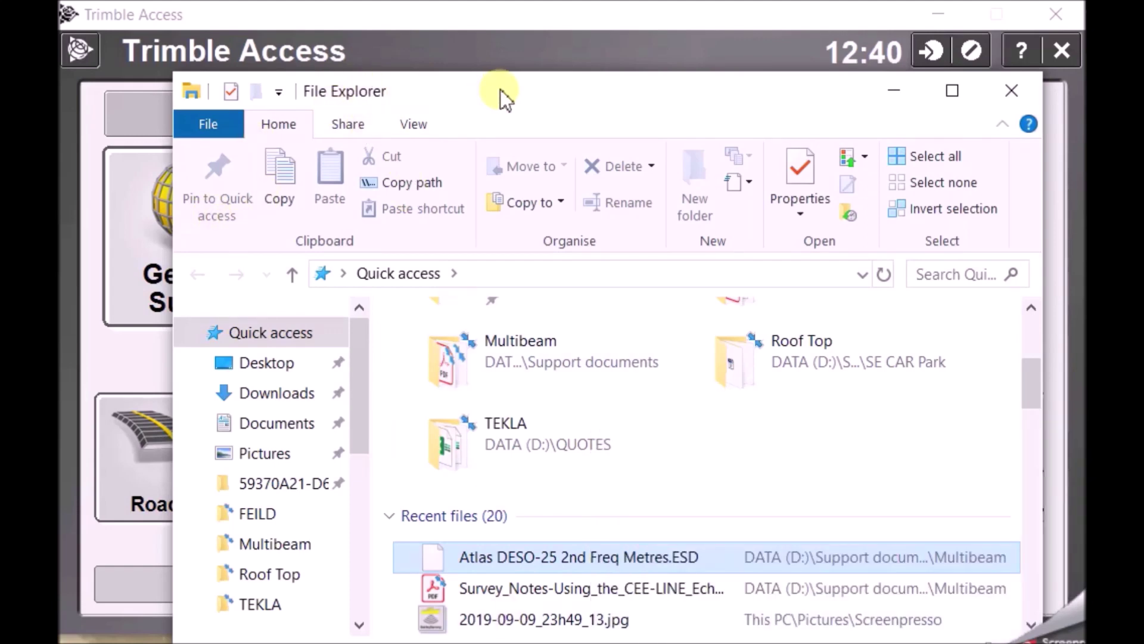
pyautogui.click(1011, 91)
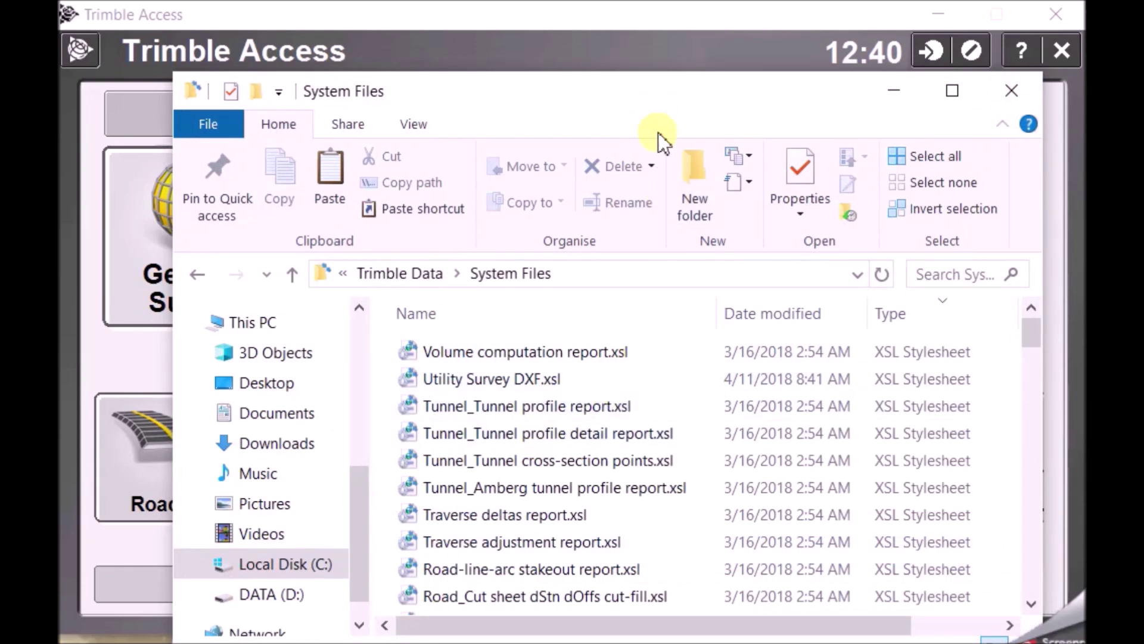
pyautogui.hotkey('ctrl', 'v')
pyautogui.click(1006, 90)
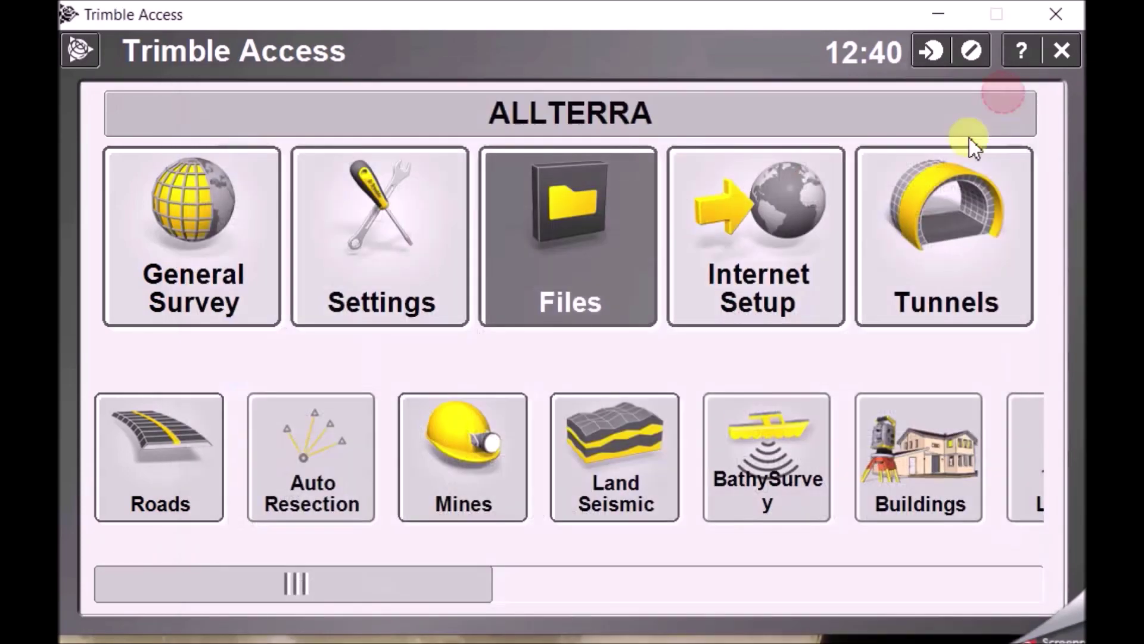
# - Make Atlas DESO-25 2nd Freq Metres the echo sounder Type in the RTK style
pyautogui.click(391, 245)
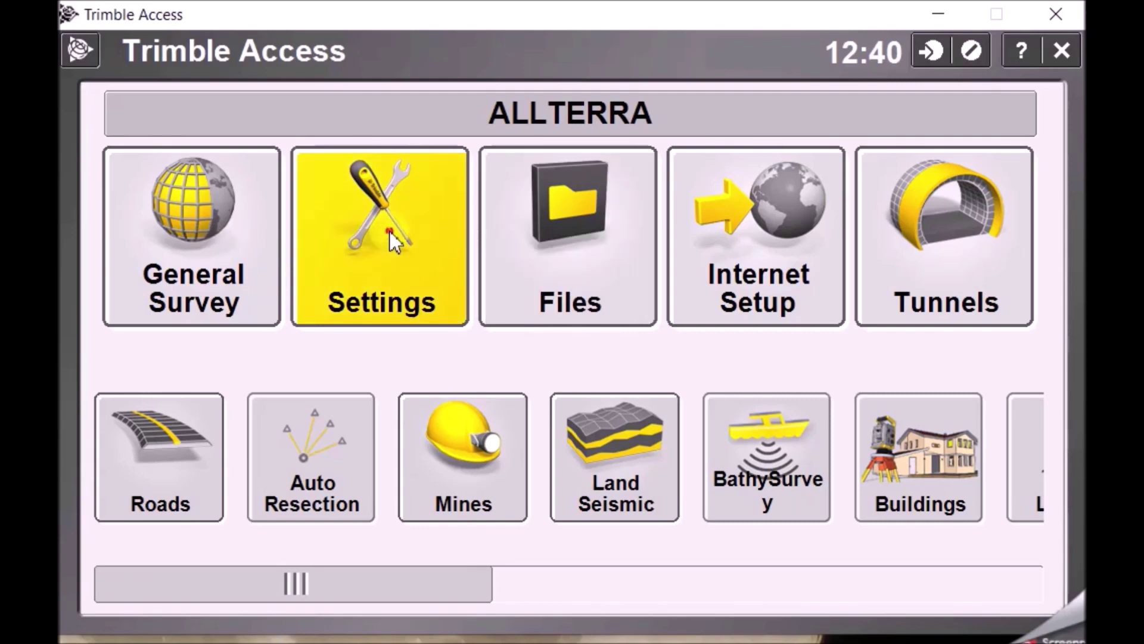
pyautogui.click(173, 330)
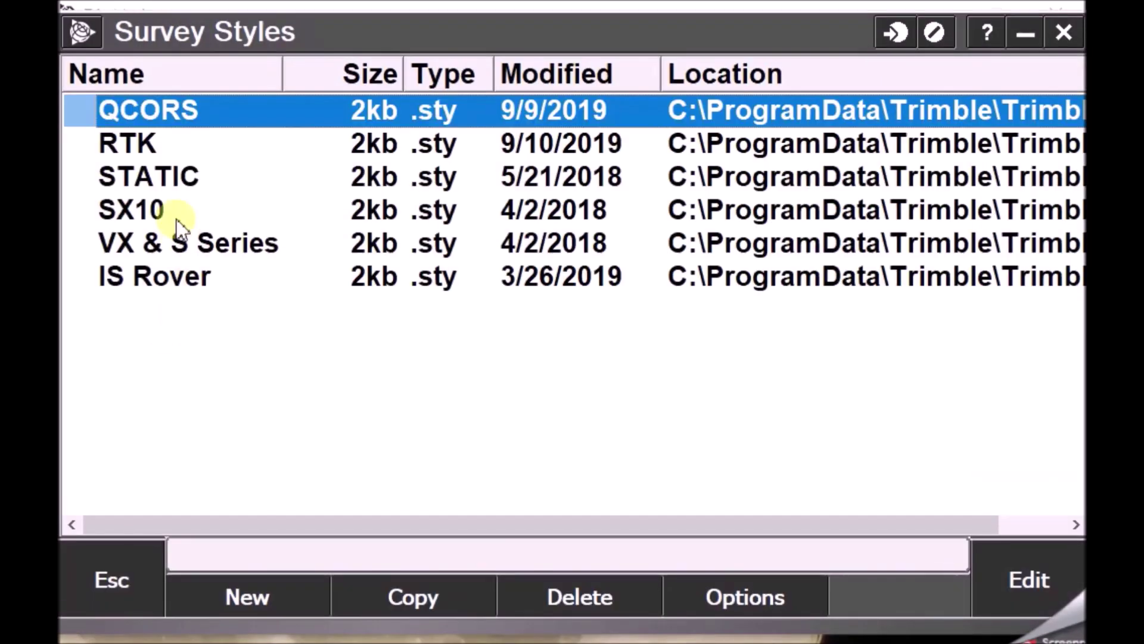
pyautogui.click(129, 144)
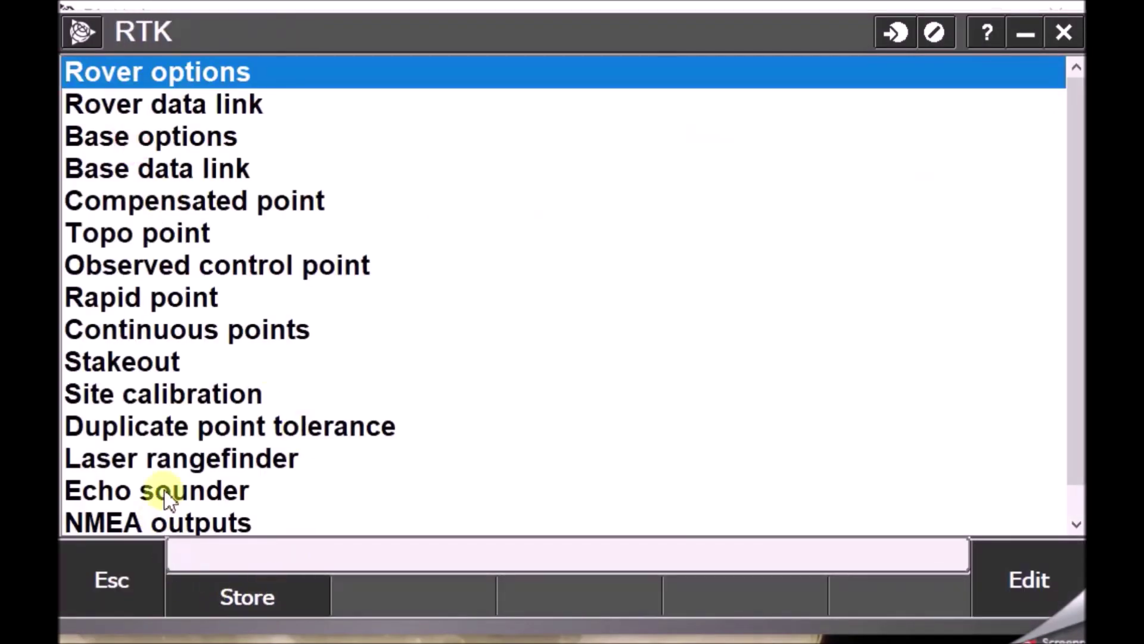
pyautogui.click(163, 488)
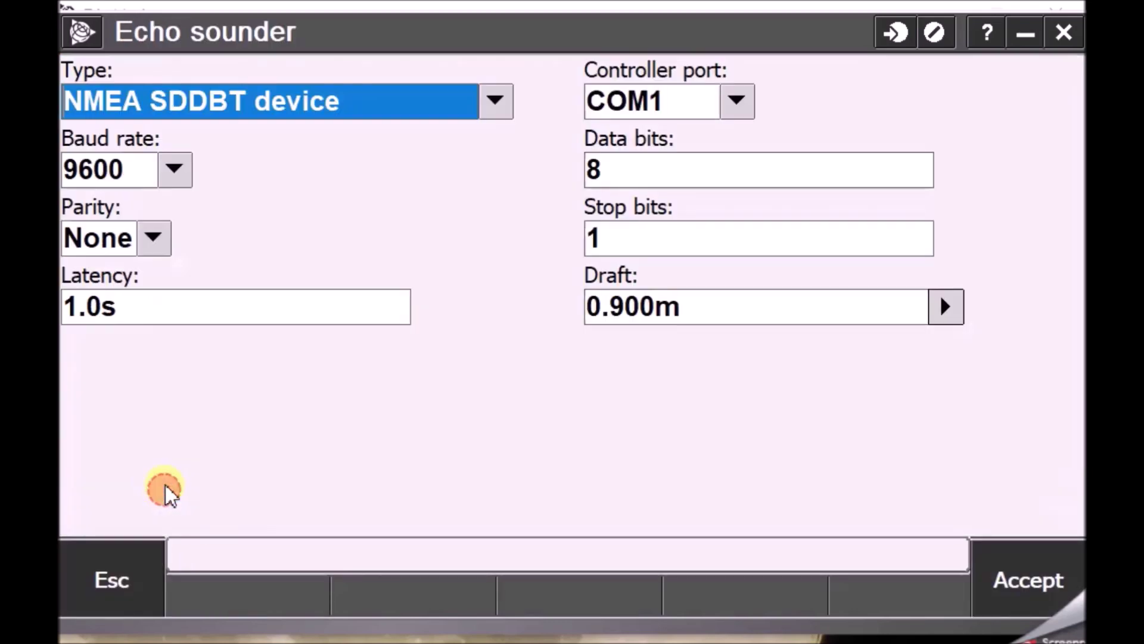
pyautogui.click(508, 105)
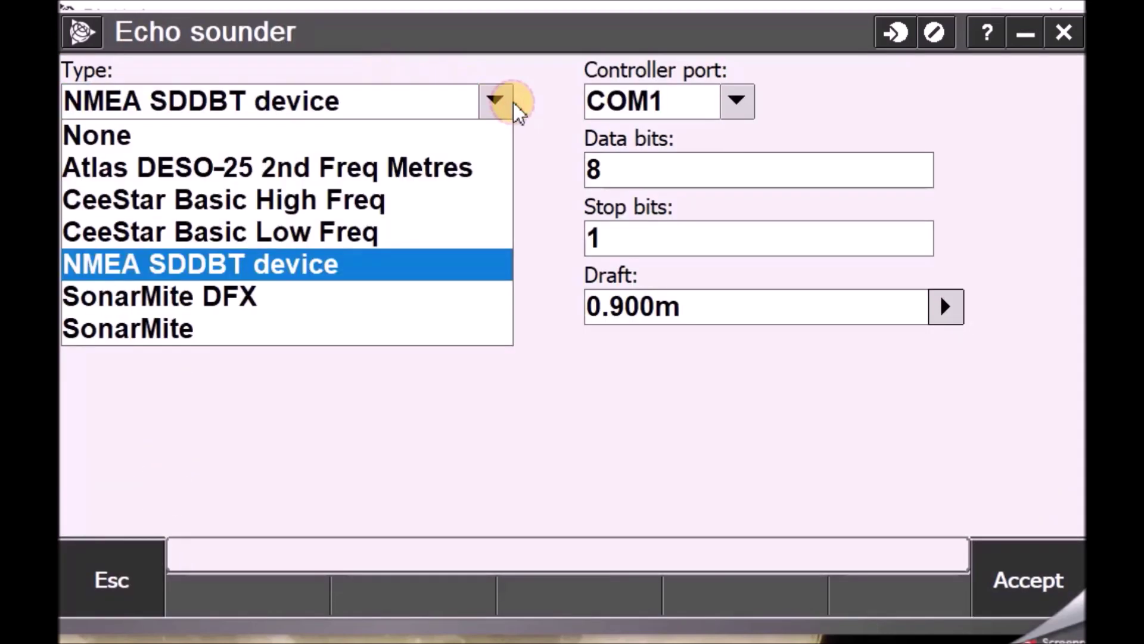
pyautogui.click(242, 167)
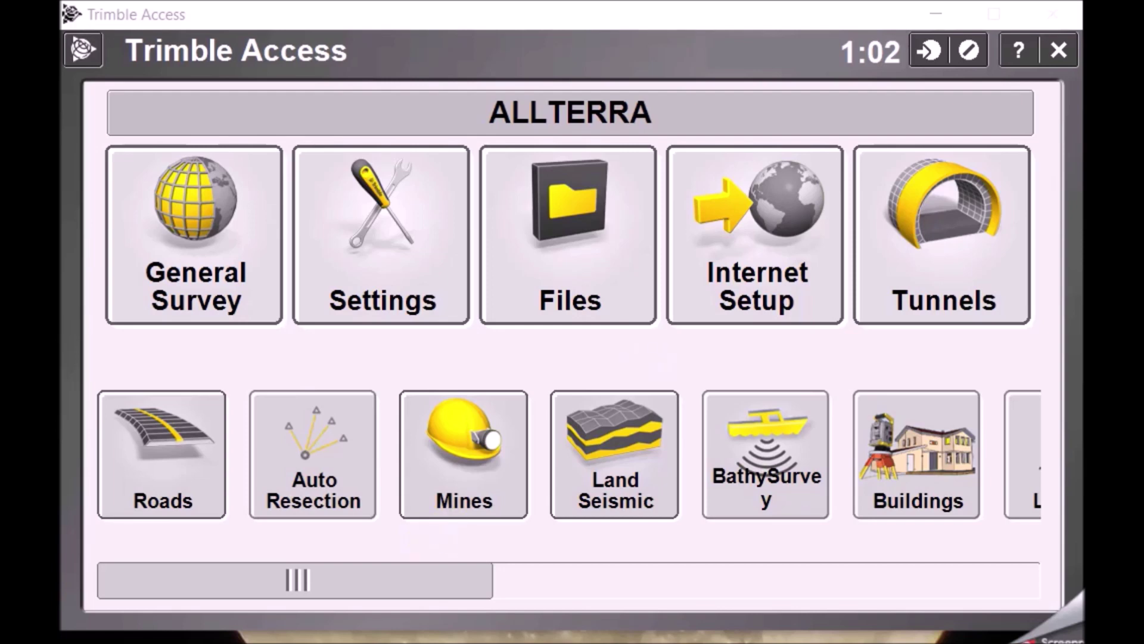
# - Open the RTK style's NMEA outputs screen and review the Message 1 choices
pyautogui.click(392, 224)
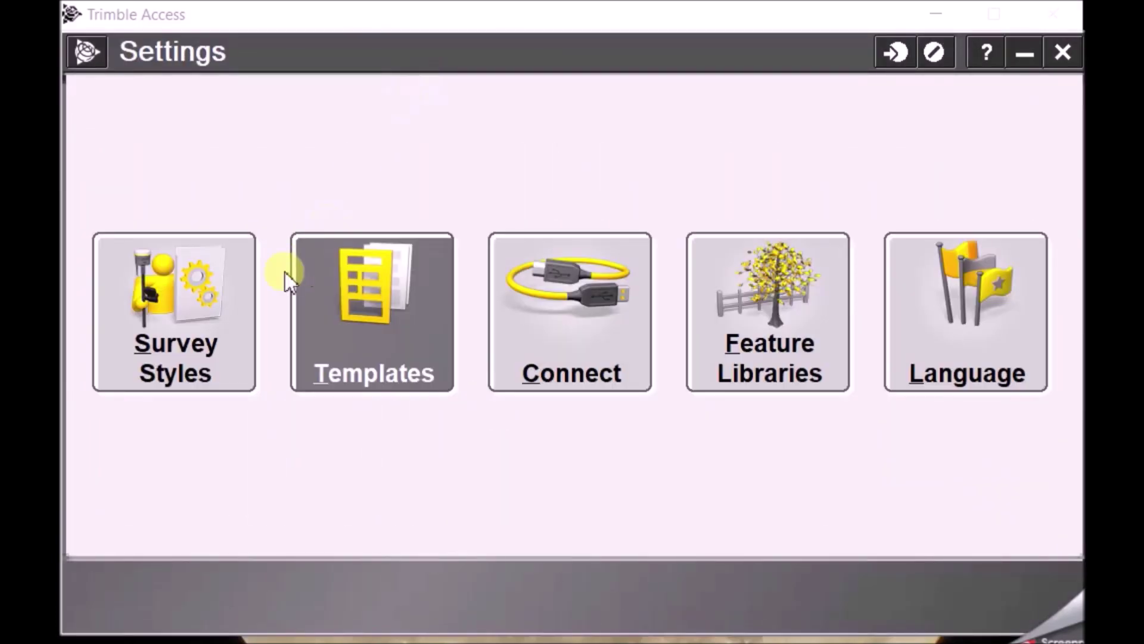
pyautogui.click(202, 313)
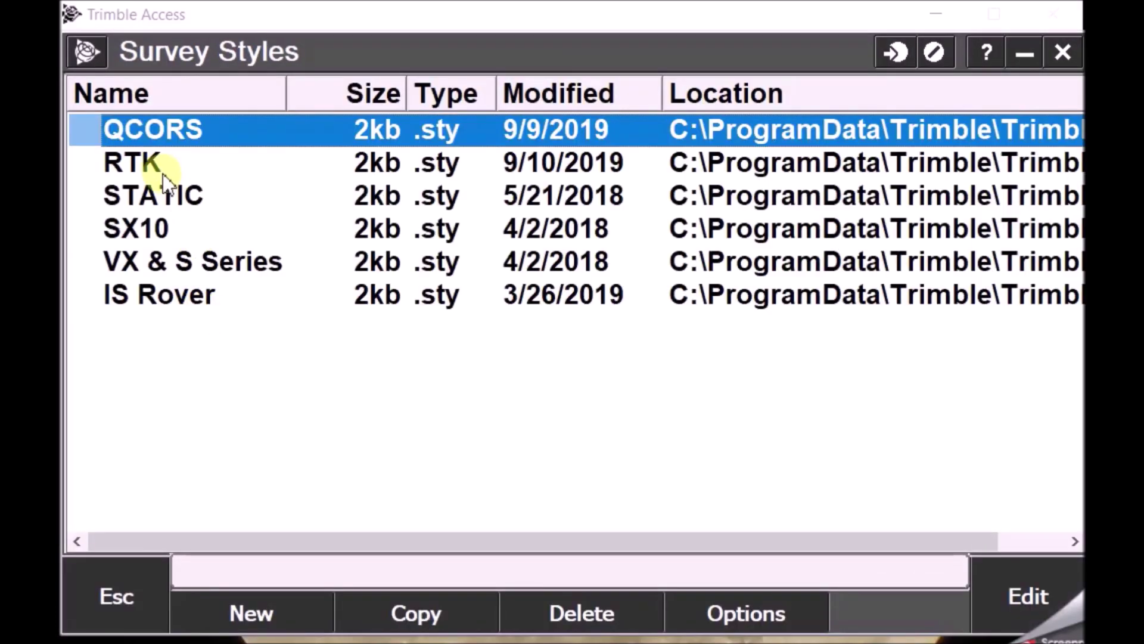
pyautogui.doubleClick(162, 173)
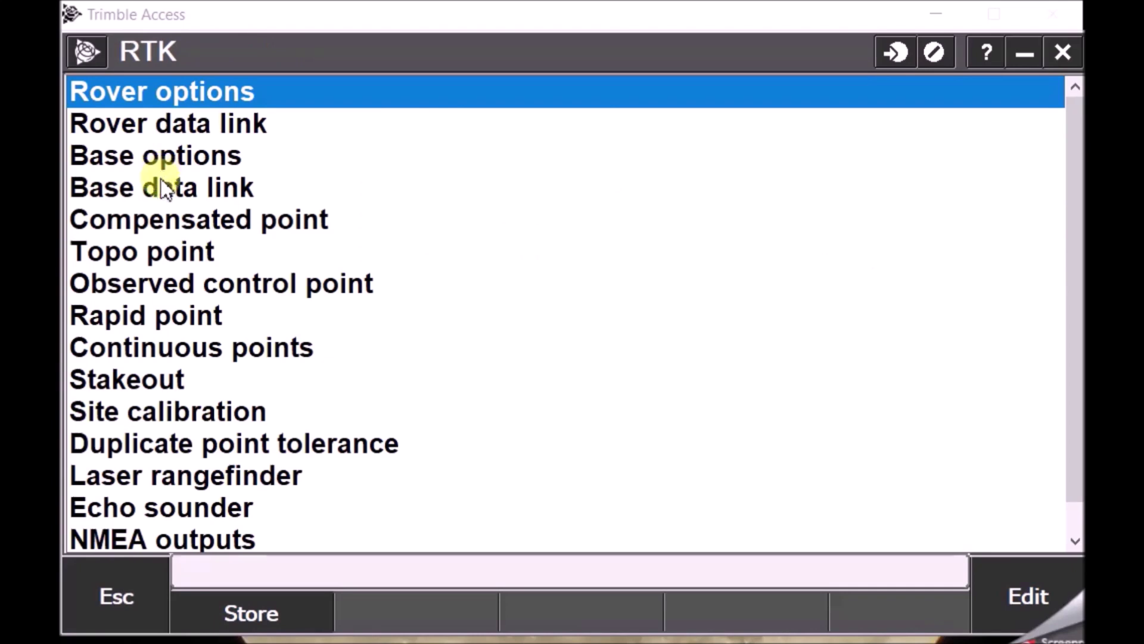
pyautogui.doubleClick(170, 534)
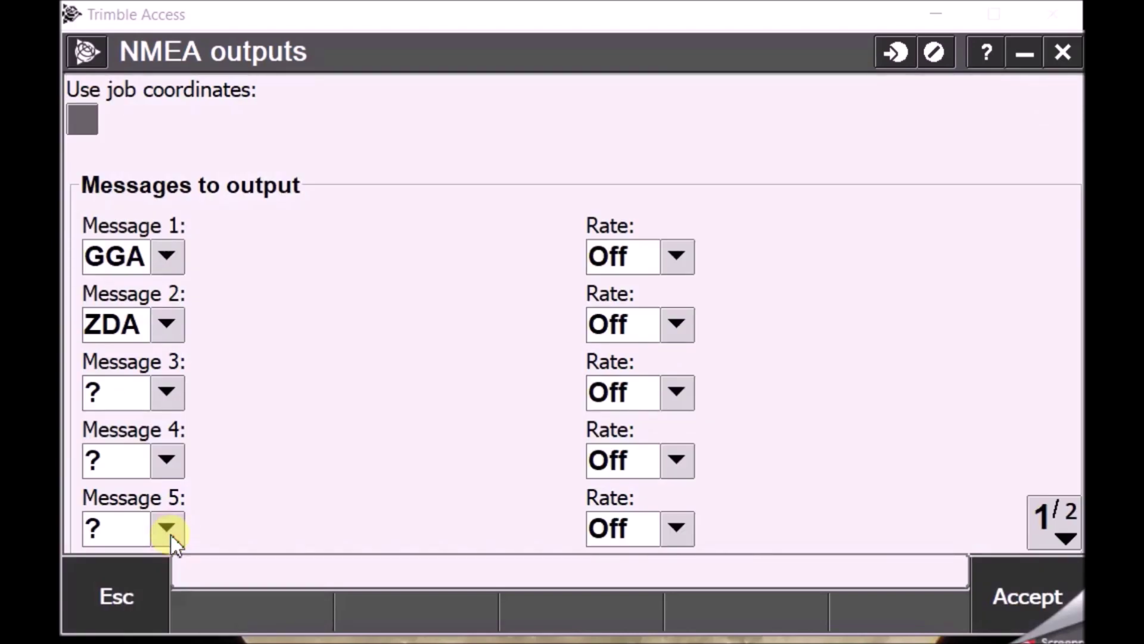
pyautogui.click(167, 256)
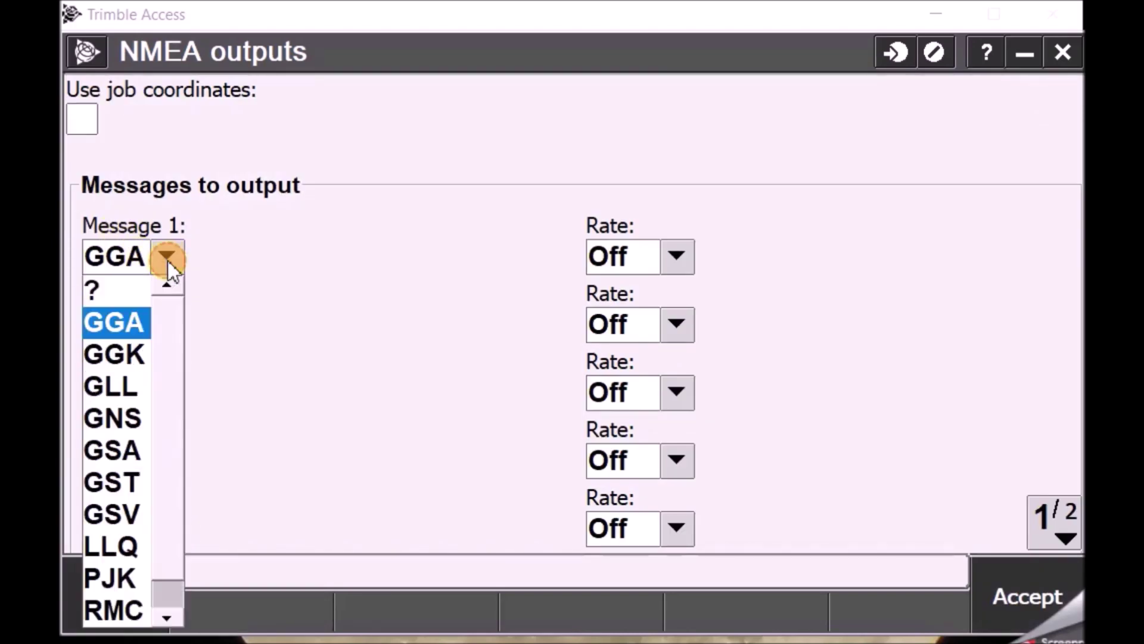
pyautogui.scroll(-1, 167, 363)
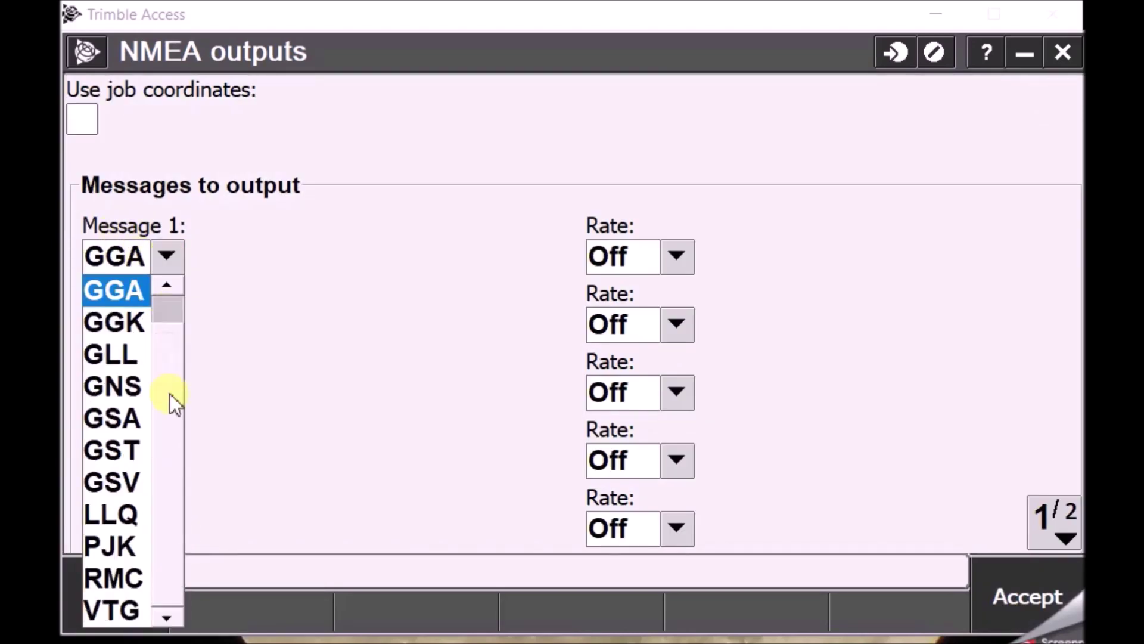
pyautogui.scroll(1, 184, 387)
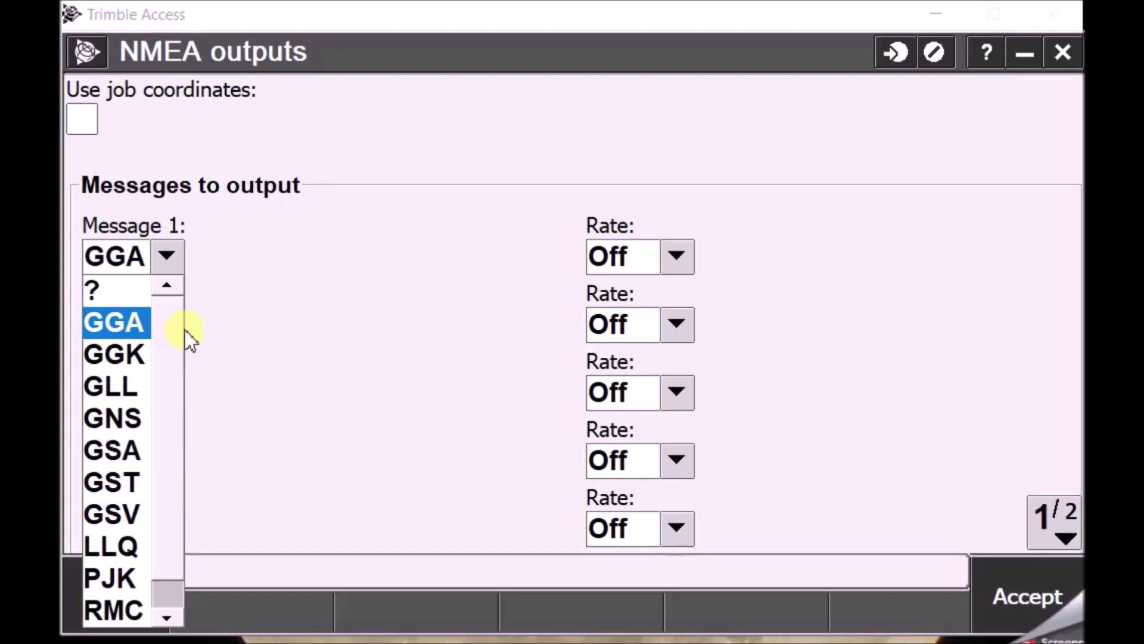
# - Keep GGA as Message 1 and ZDA as Message 2, leaving Message 3 unset
pyautogui.click(124, 343)
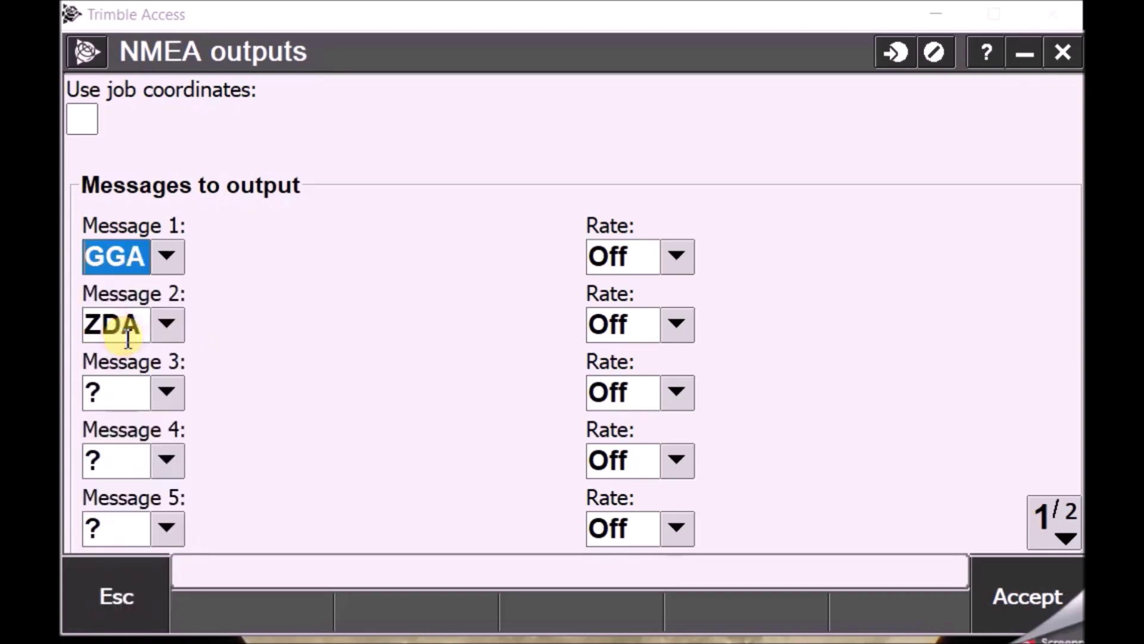
pyautogui.click(166, 324)
pyautogui.click(164, 323)
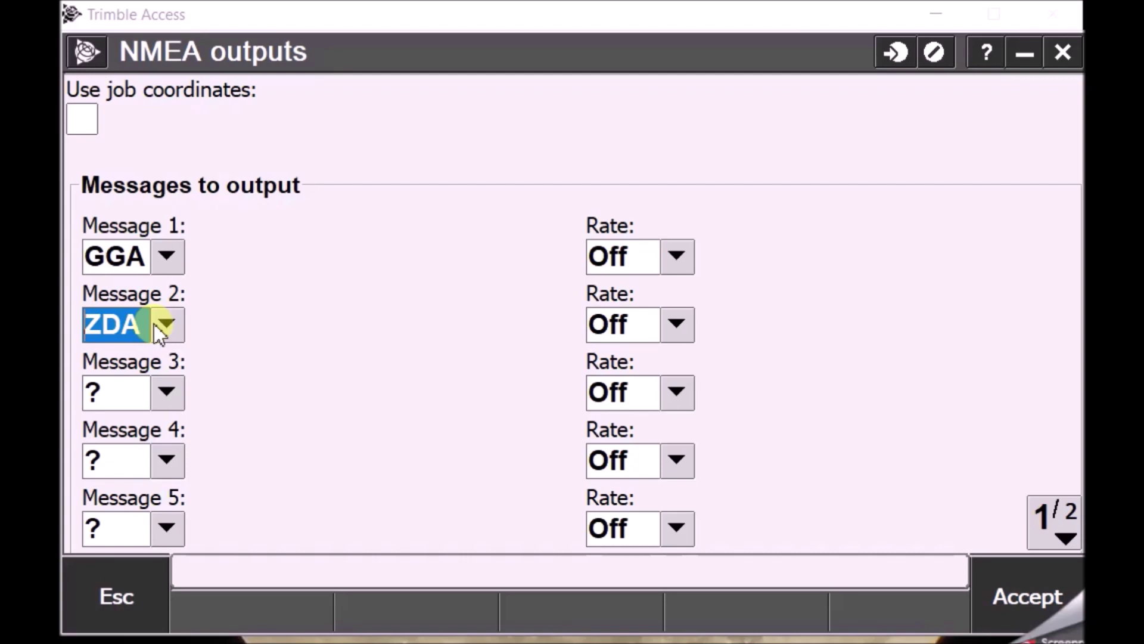
pyautogui.click(157, 388)
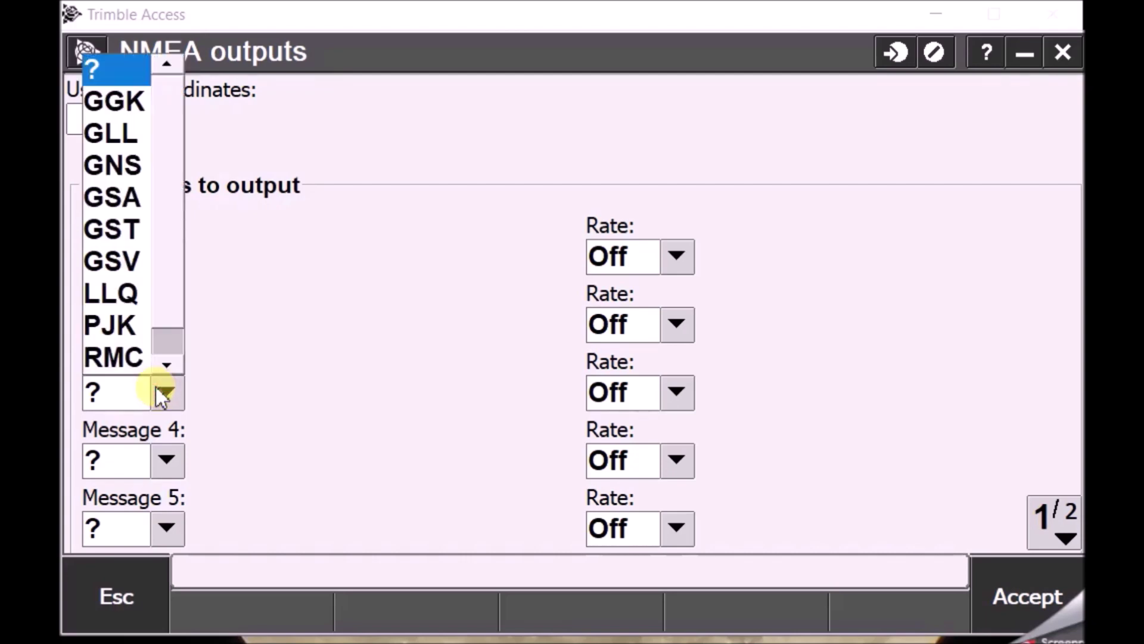
pyautogui.click(156, 389)
# - Set both message rates to 1s and bring up the serial port settings page
pyautogui.click(675, 262)
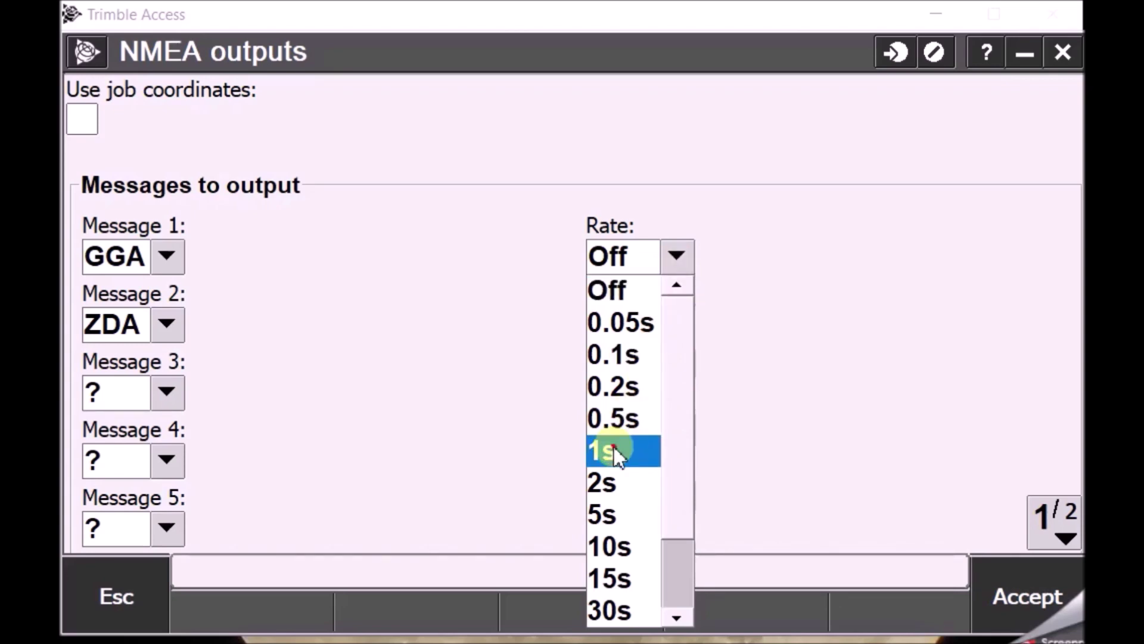
pyautogui.click(613, 451)
pyautogui.click(675, 325)
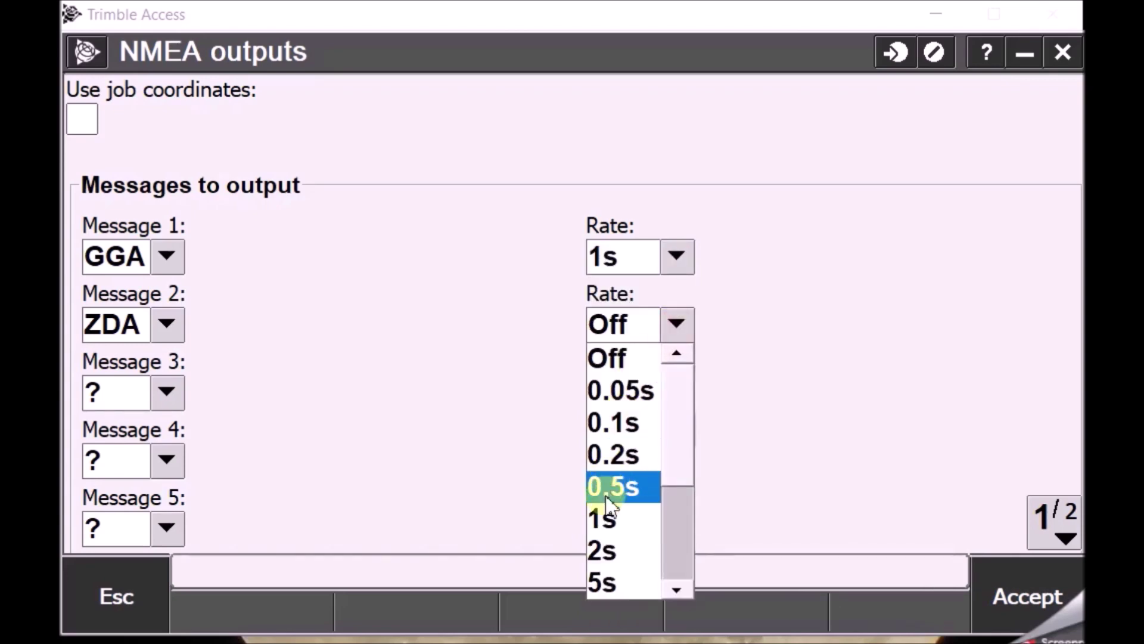
pyautogui.click(602, 516)
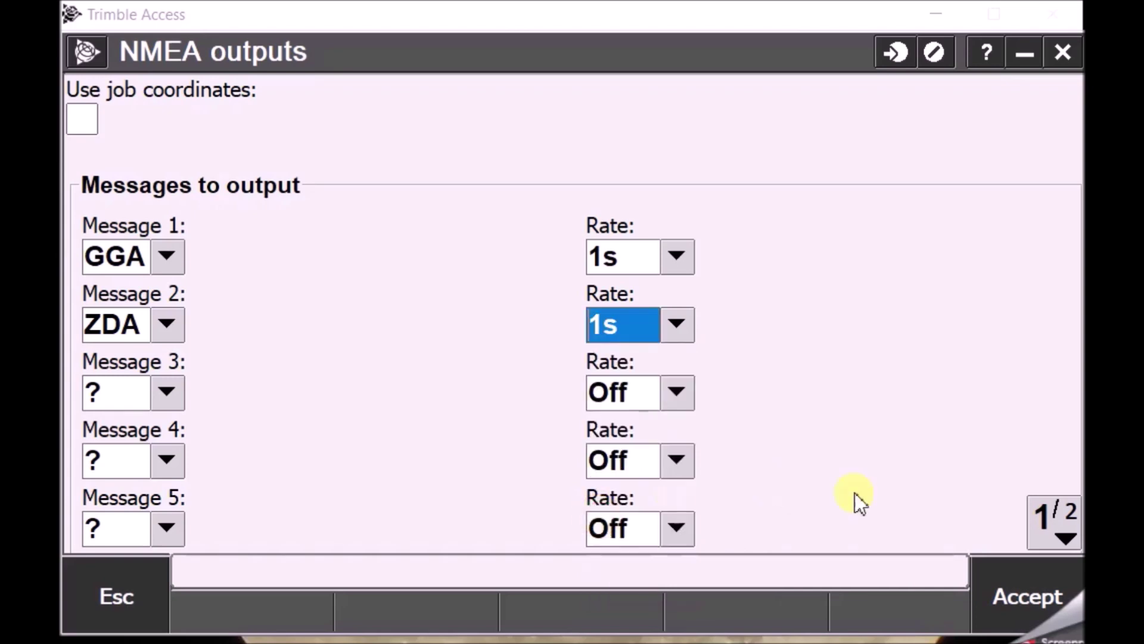
pyautogui.click(1053, 527)
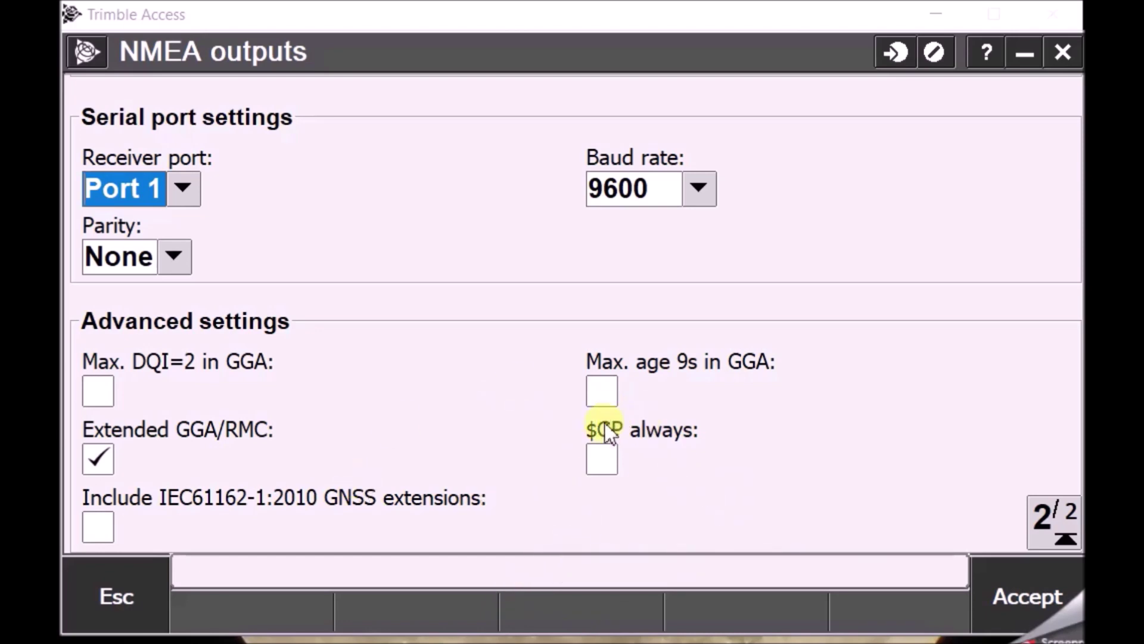
# - Accept the NMEA outputs and store the RTK survey style
pyautogui.click(1009, 575)
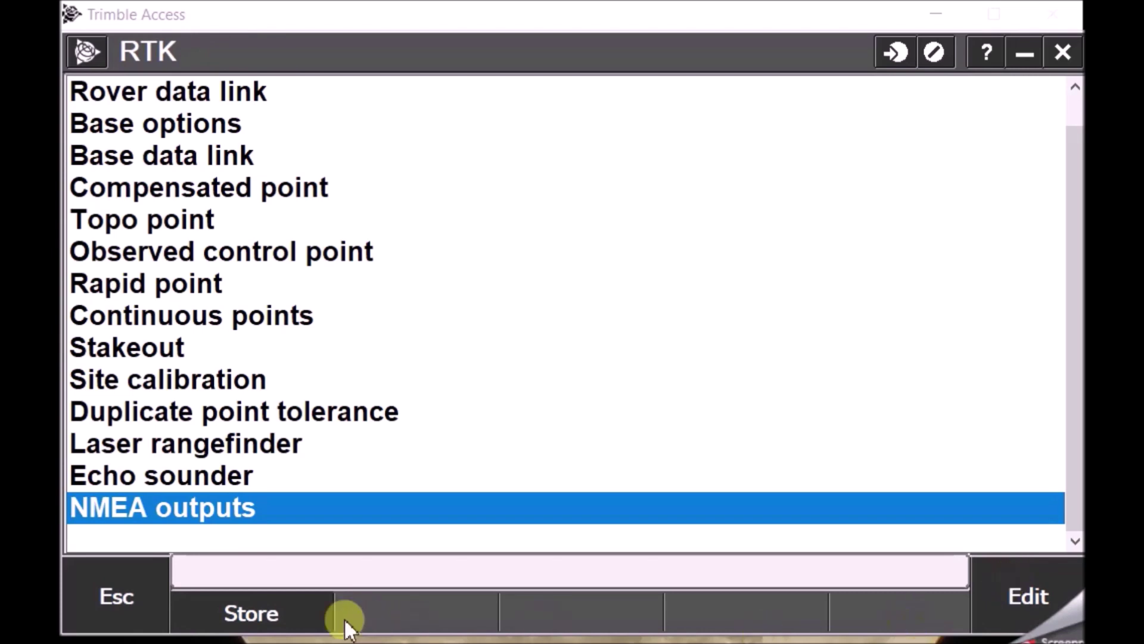
pyautogui.click(269, 617)
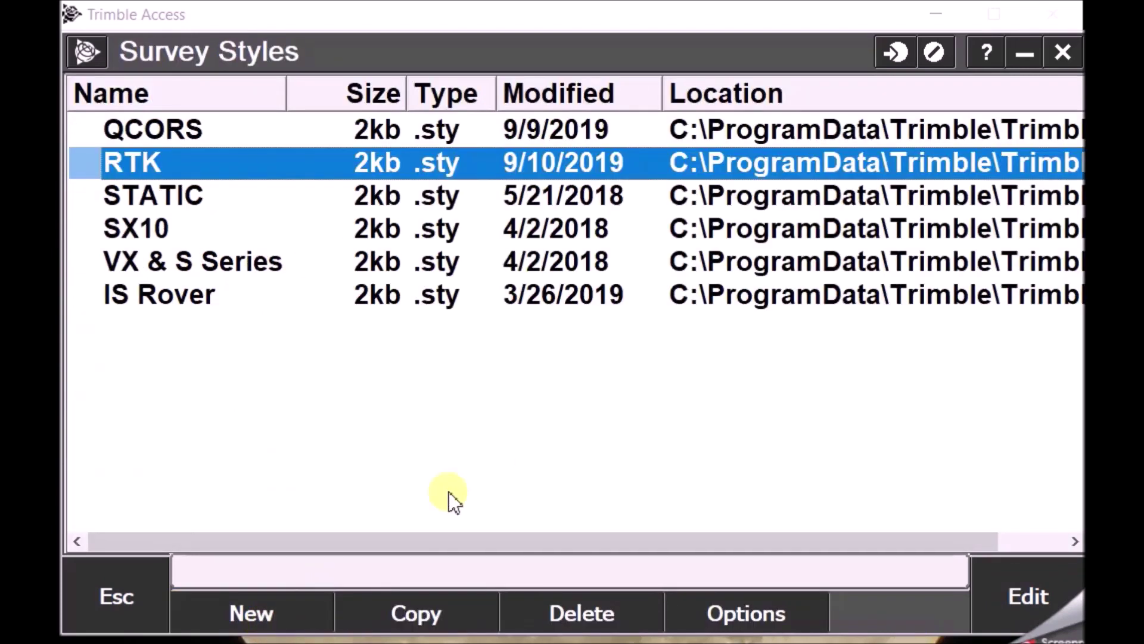